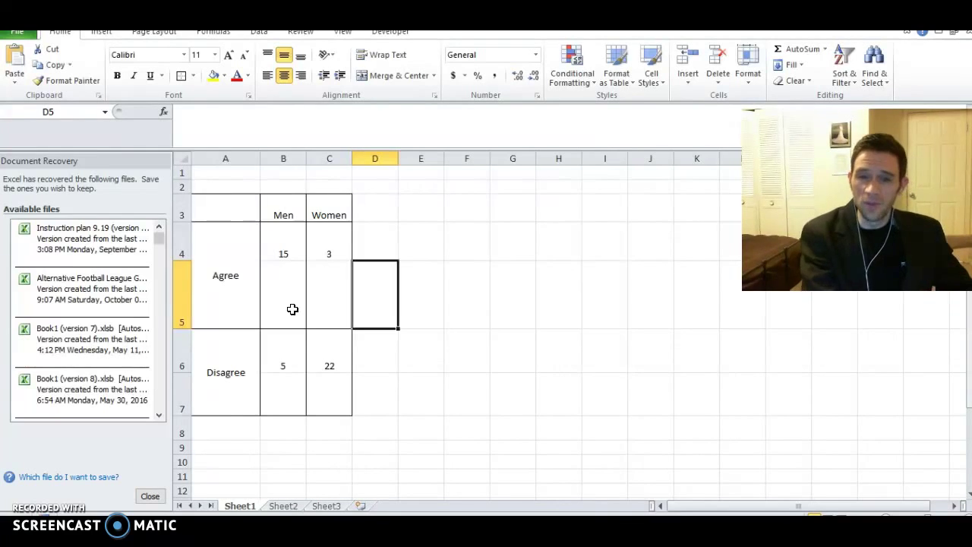
Step: Examine the Men and Women columns against the Agree and Disagree rows in the survey table
drag(232, 213, 330, 381)
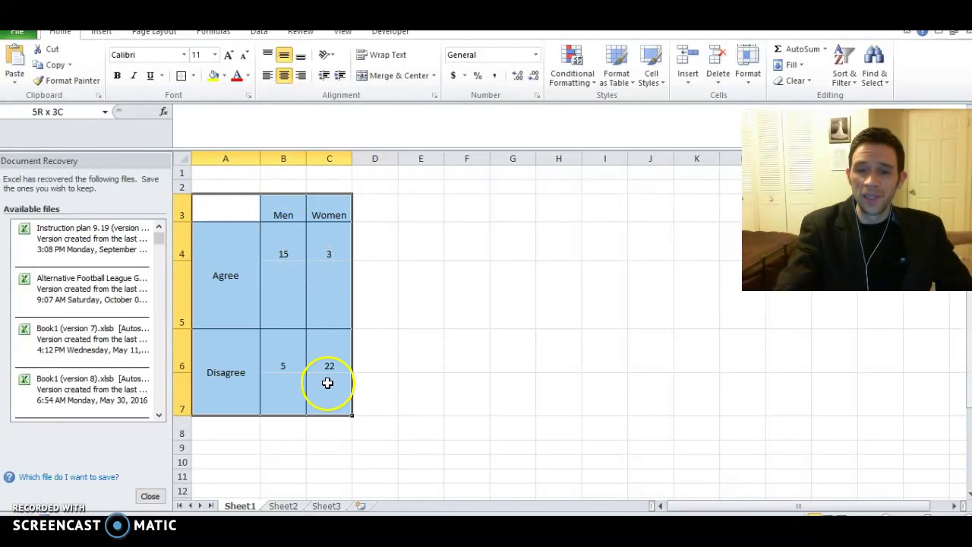
click(418, 390)
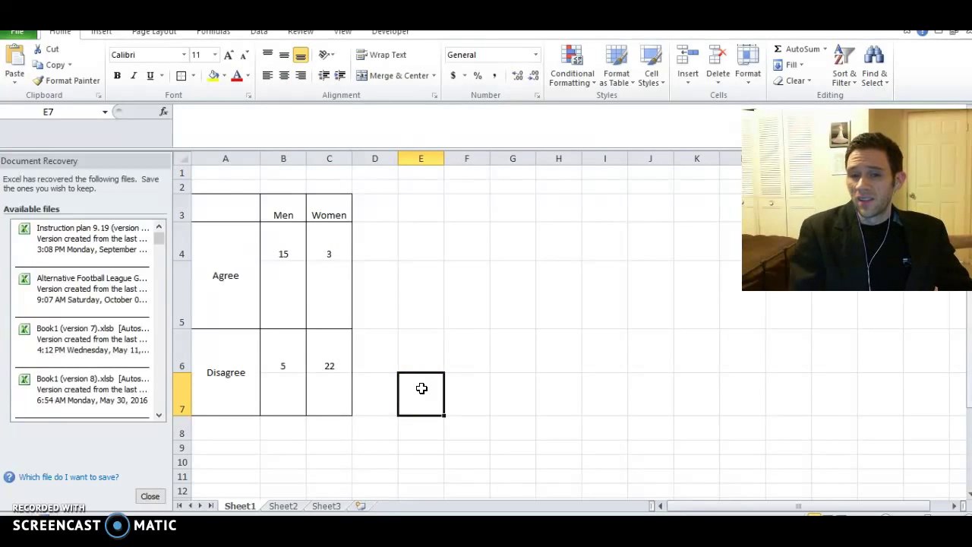
click(282, 214)
click(320, 217)
drag(243, 264, 239, 390)
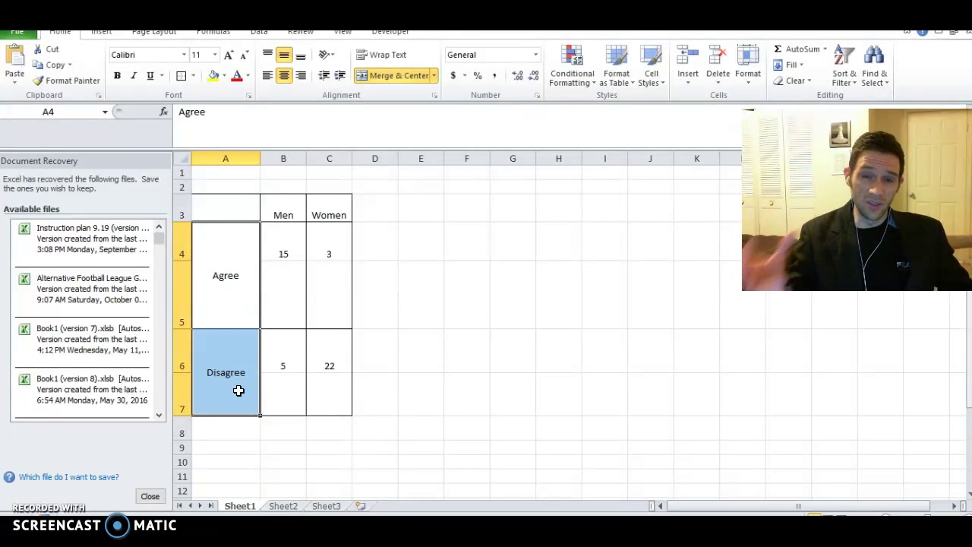
drag(238, 297, 226, 376)
click(227, 376)
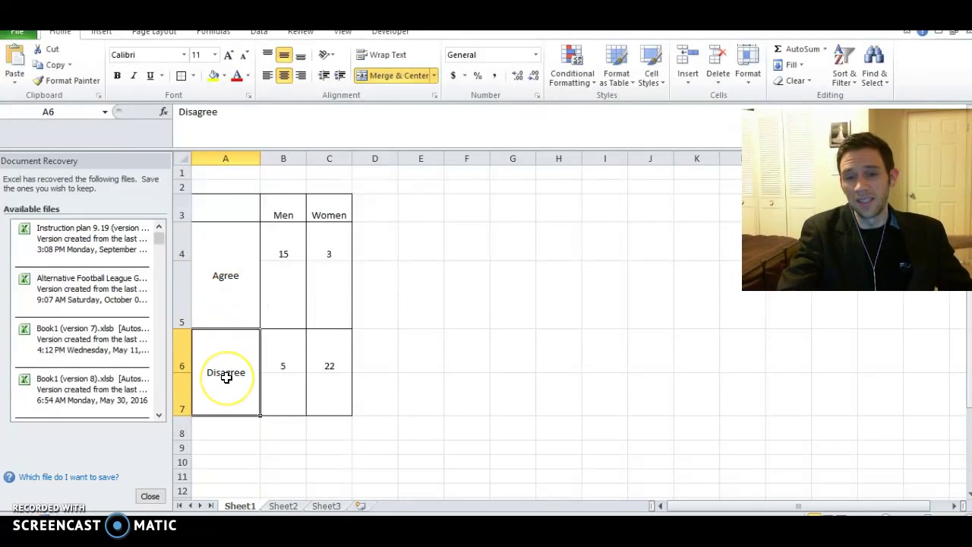
click(271, 277)
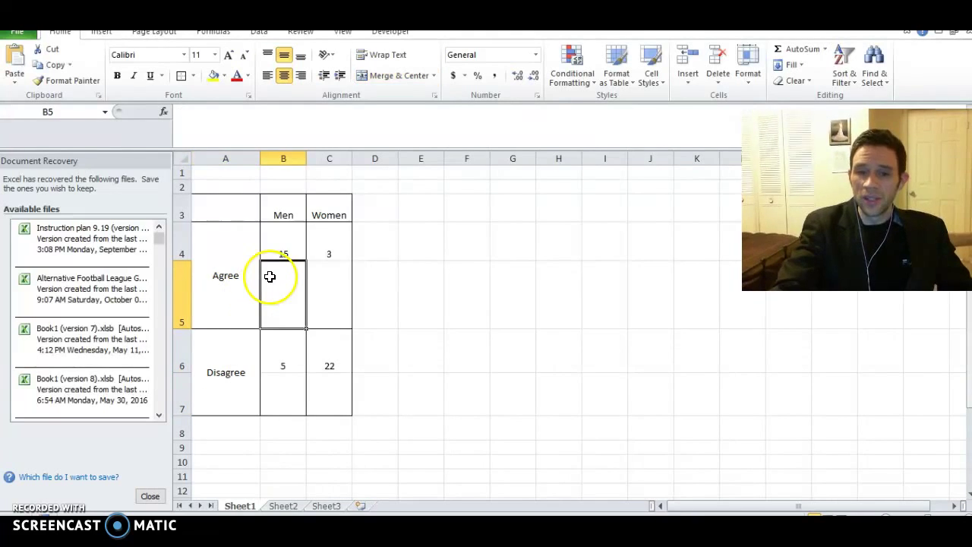
click(281, 252)
drag(281, 201, 328, 395)
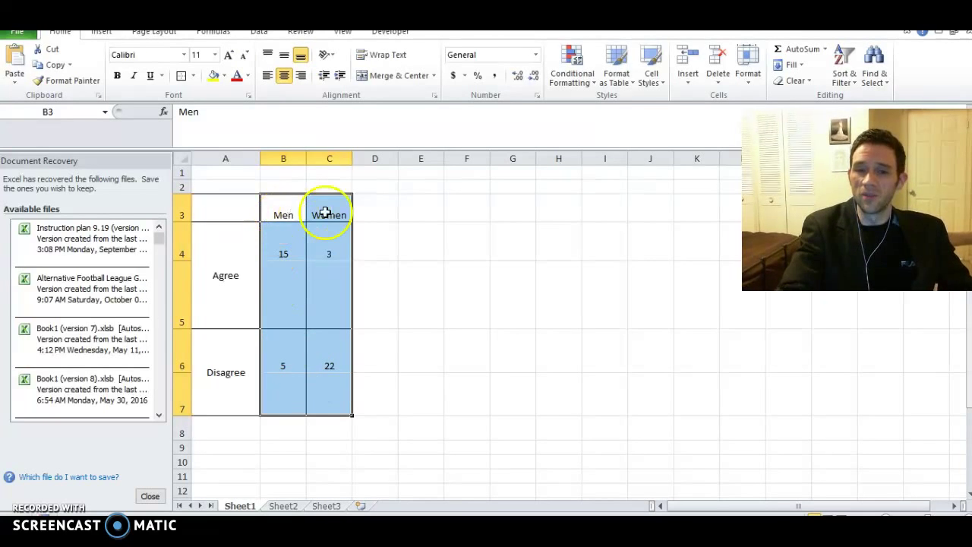
click(219, 253)
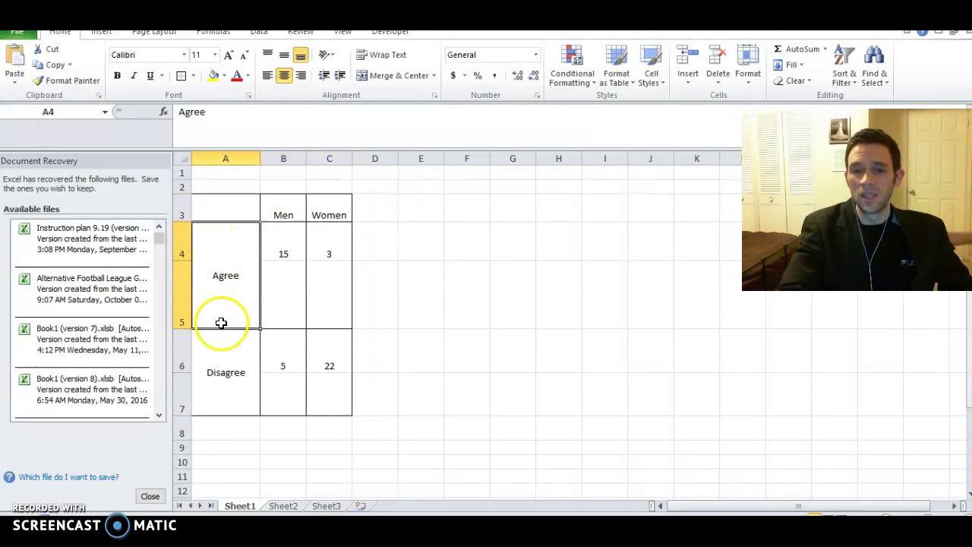
drag(215, 369, 216, 305)
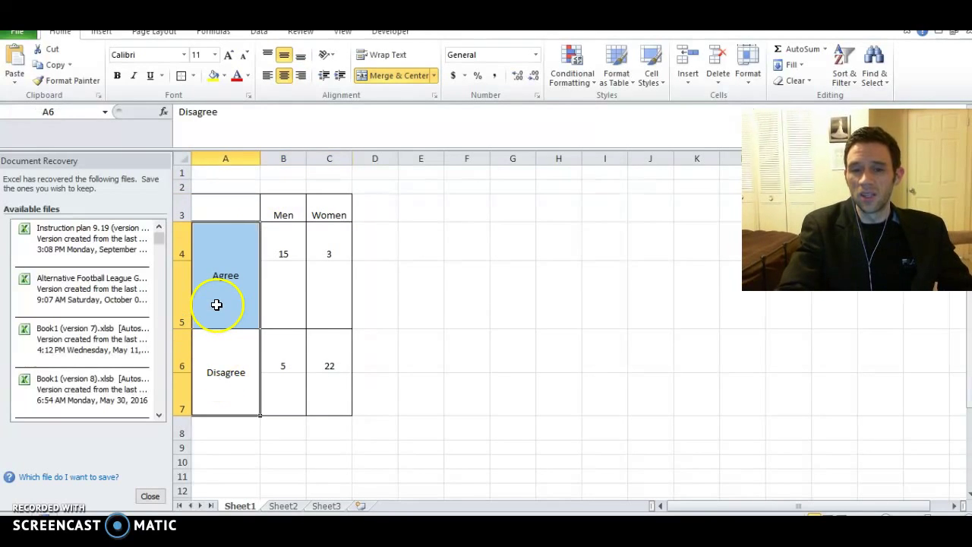
click(265, 303)
Step: Enter the row totals beside the table: 18 for Agree in D4 and 27 for Disagree in D6
click(281, 253)
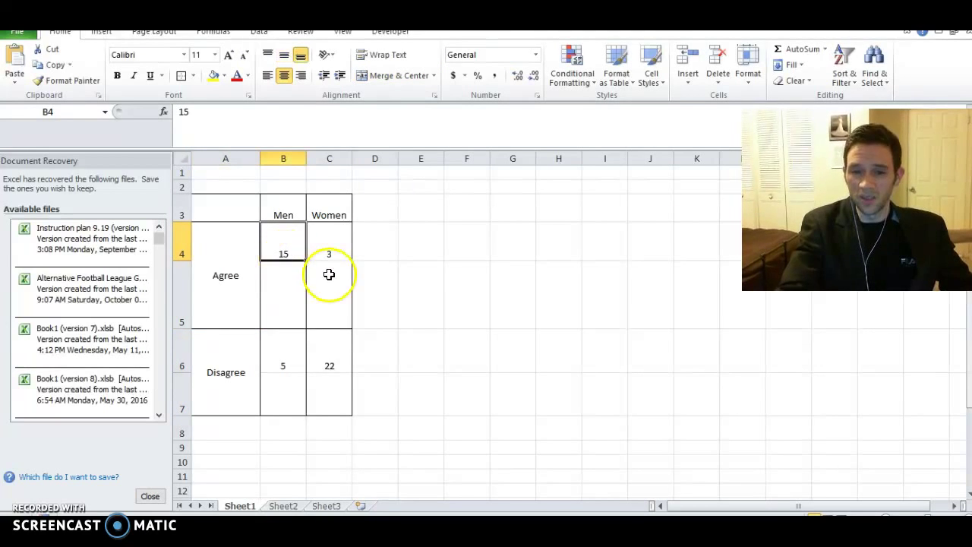
click(338, 254)
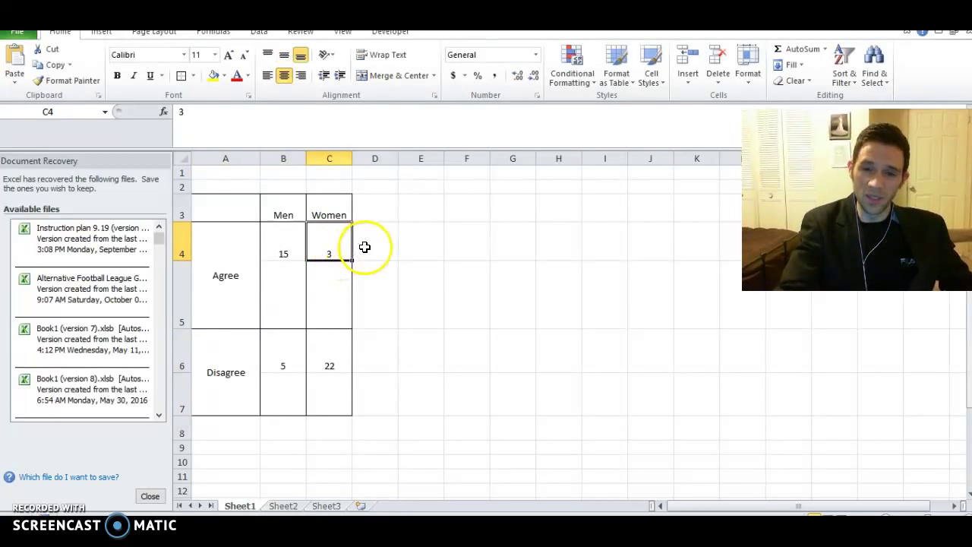
click(365, 246)
text(18)
key(Return)
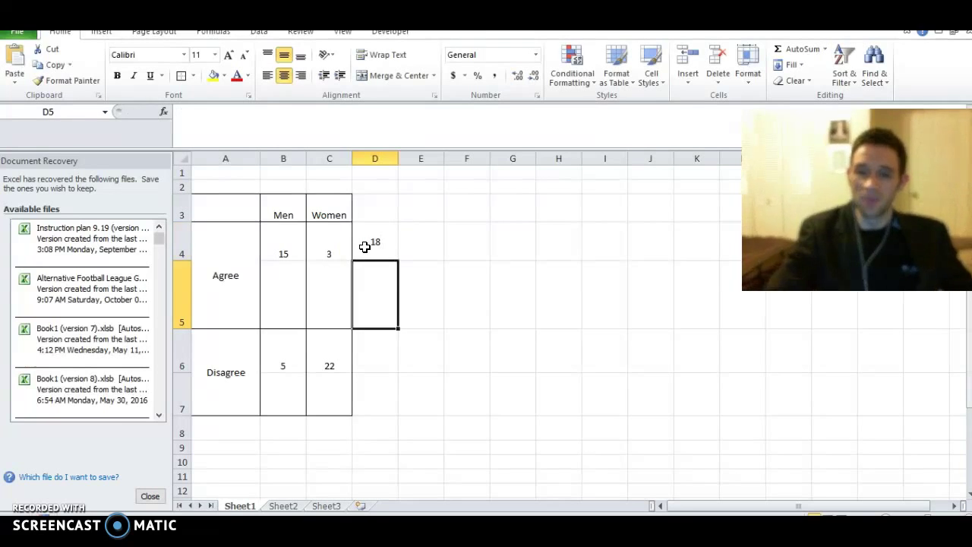
click(281, 361)
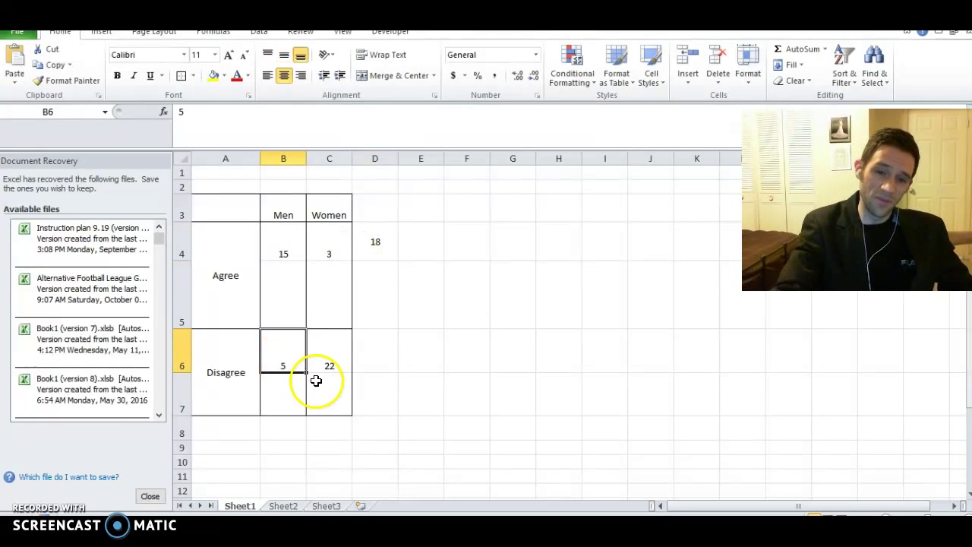
click(321, 376)
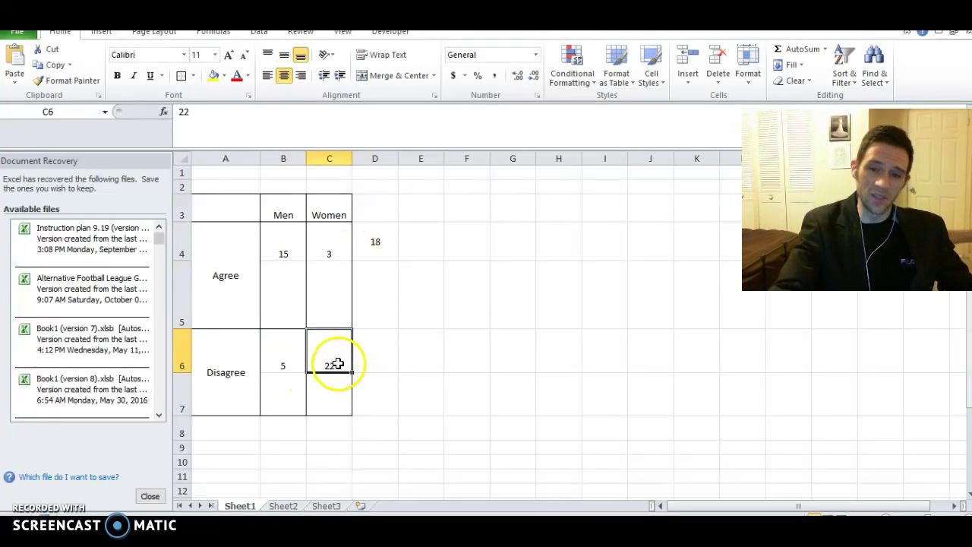
click(376, 357)
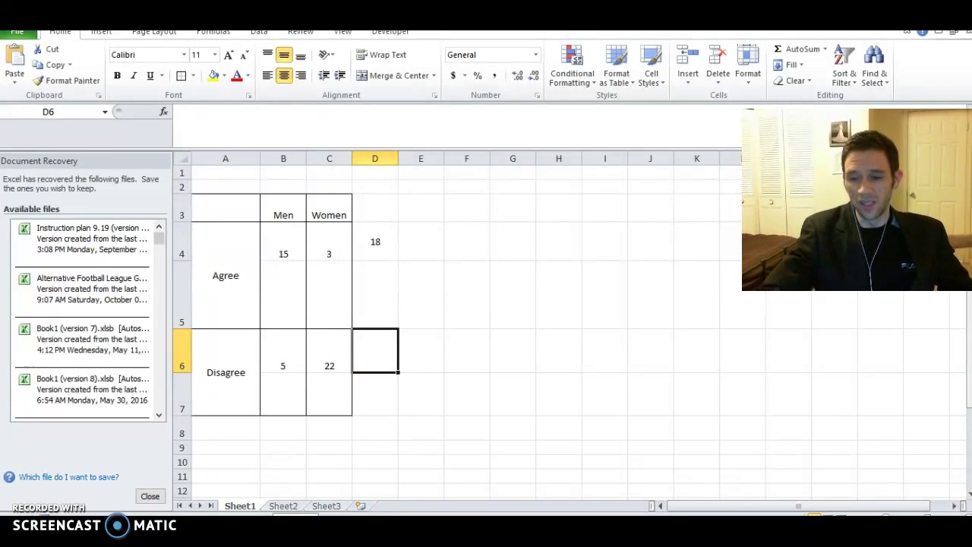
text(27)
key(Return)
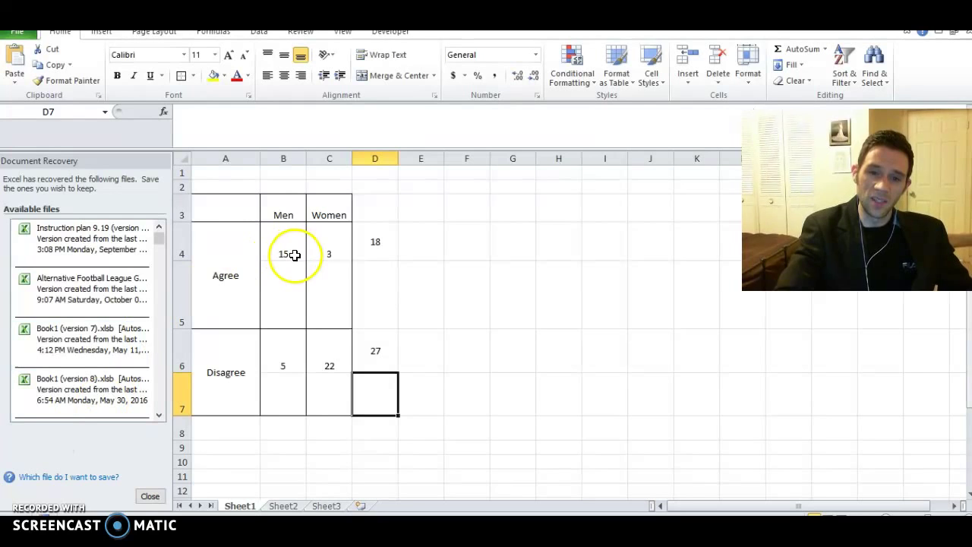
Step: Enter the column totals below the table: 20 for Men in B8 and 25 for Women in C8
click(288, 366)
text(5)
click(282, 427)
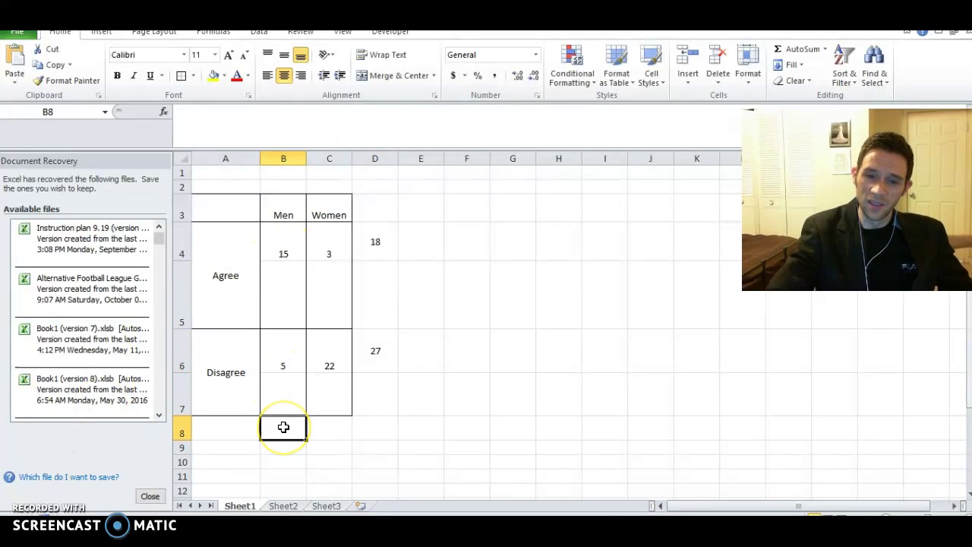
text(20)
key(Return)
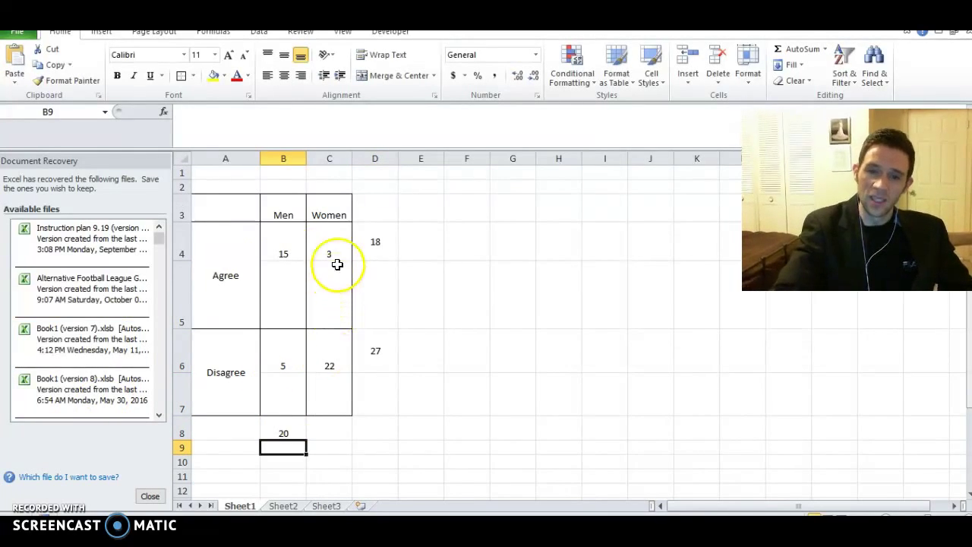
click(335, 432)
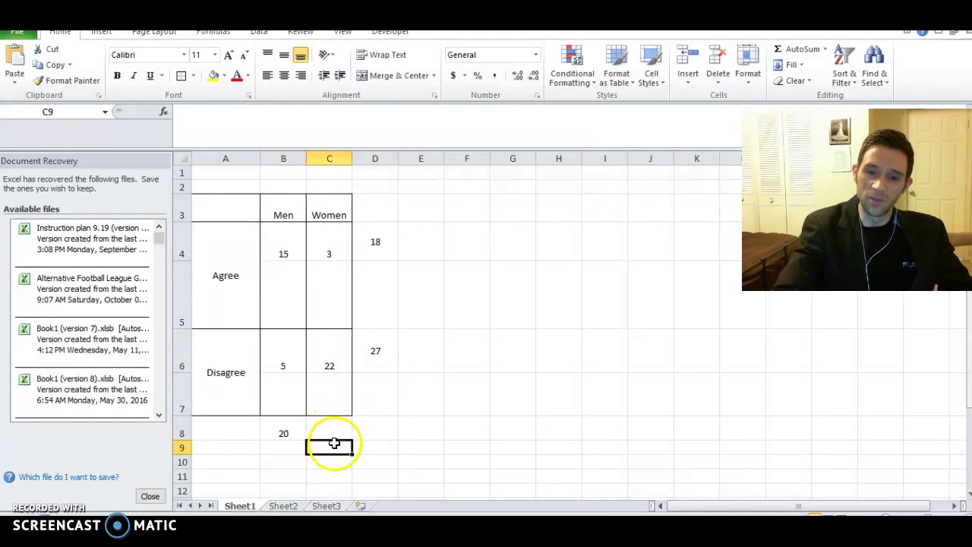
text(25)
key(Return)
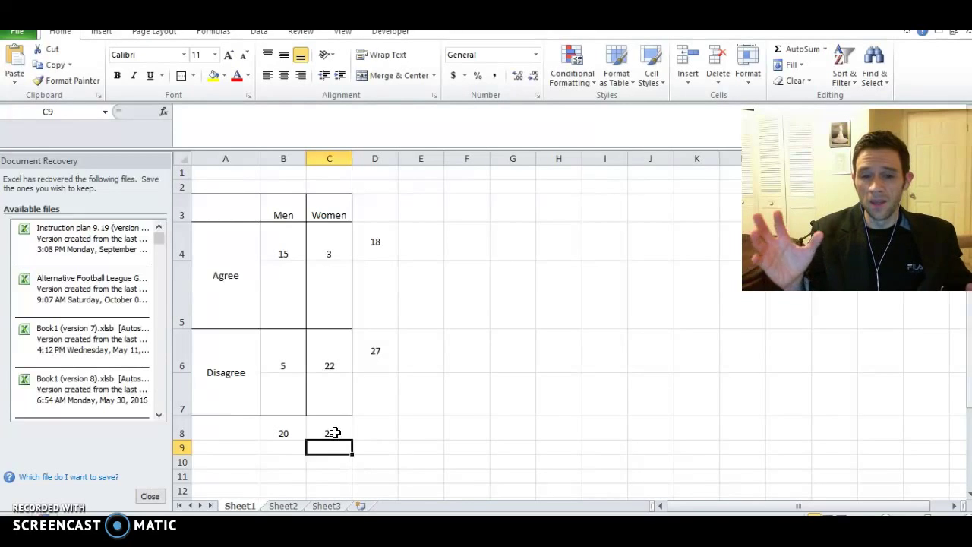
drag(282, 251, 330, 406)
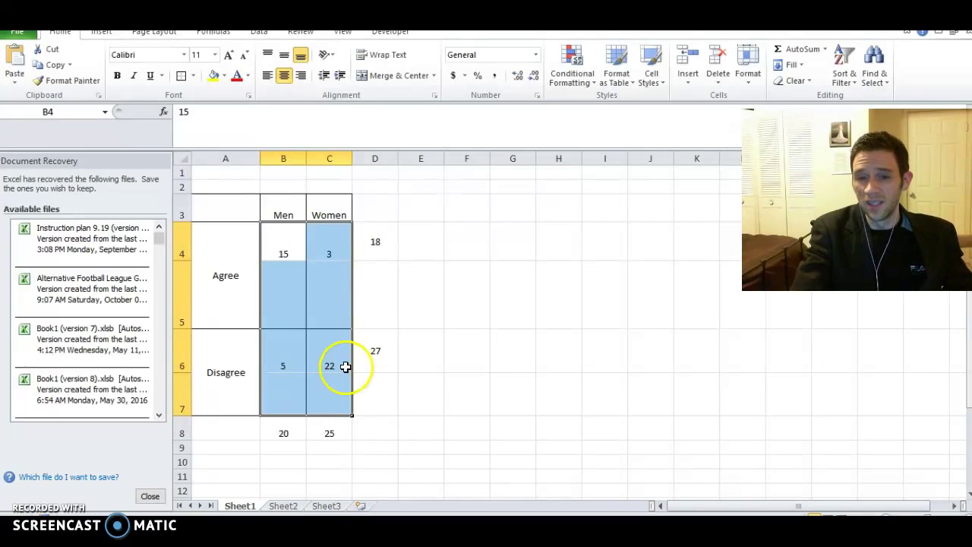
drag(373, 235, 373, 412)
drag(238, 430, 368, 433)
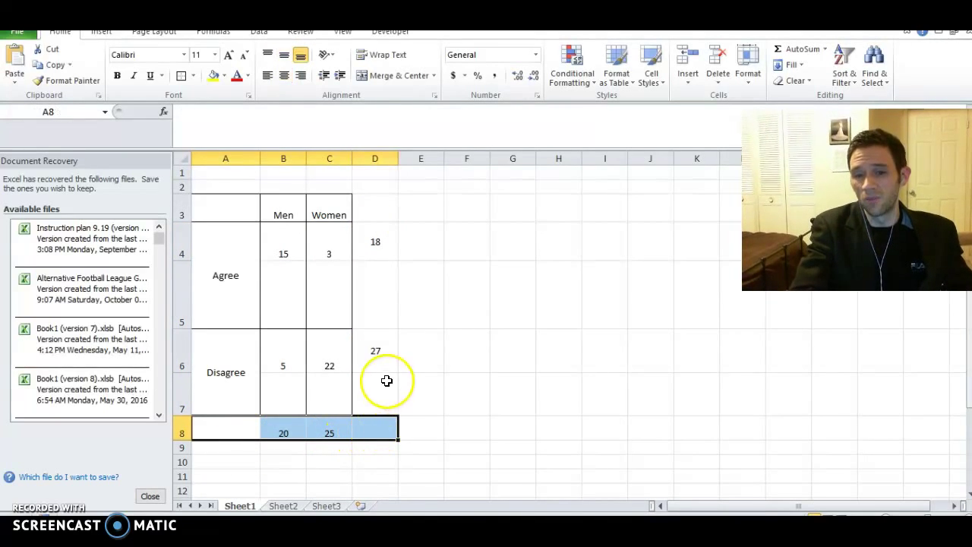
drag(373, 250, 373, 416)
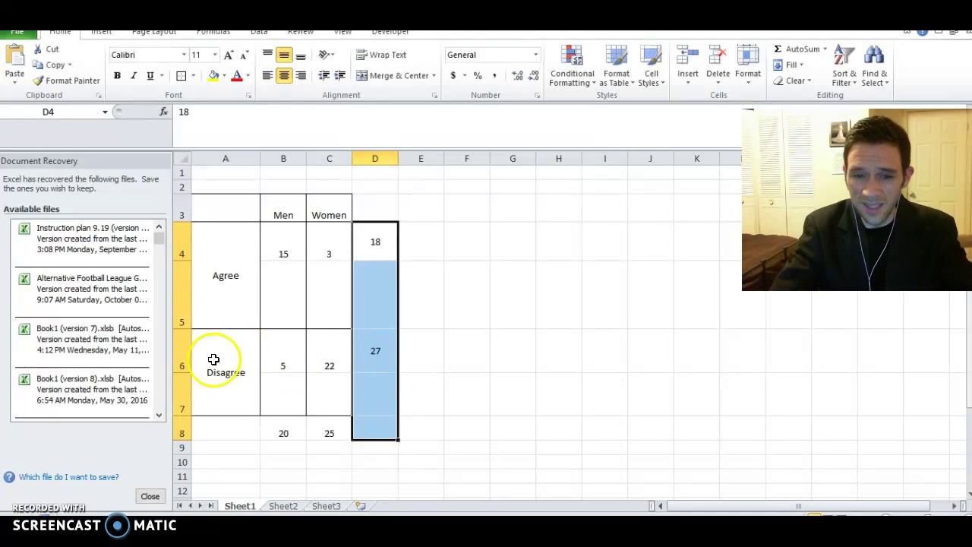
Step: Label the row of column totals with Total in cell A8
click(214, 429)
text(Total)
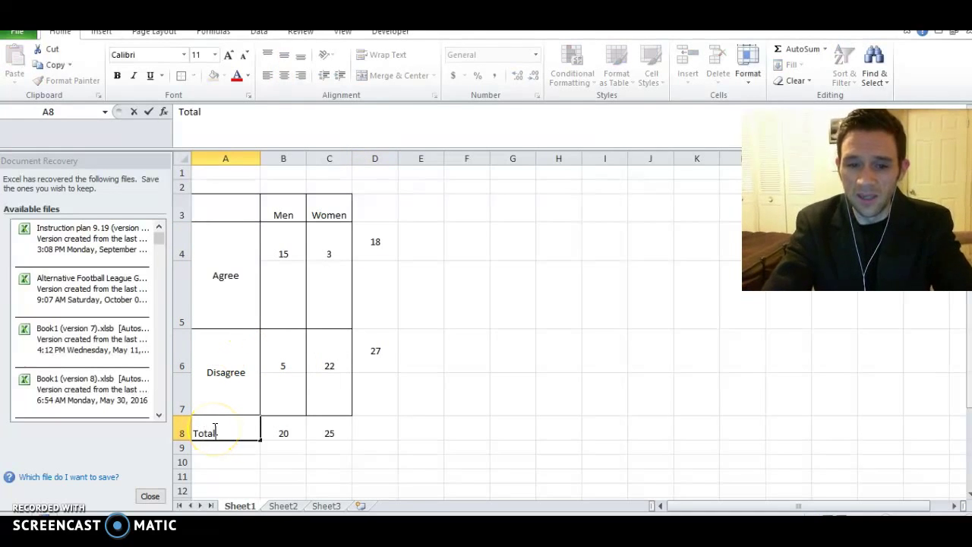
click(374, 223)
Step: Head the column of row totals with Total in cell D3, correcting any typing mistakes
click(373, 211)
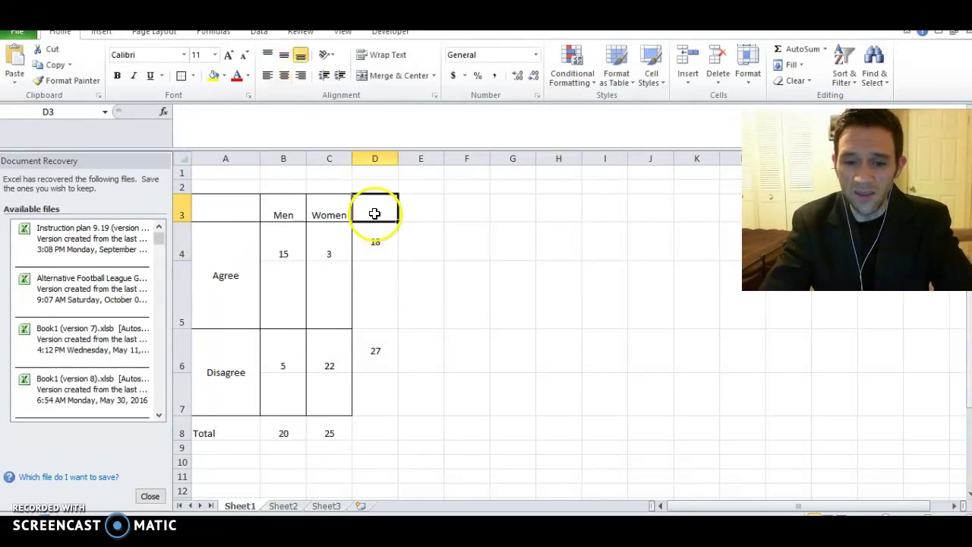
text(Totasl)
key(BackSpace)
key(BackSpace)
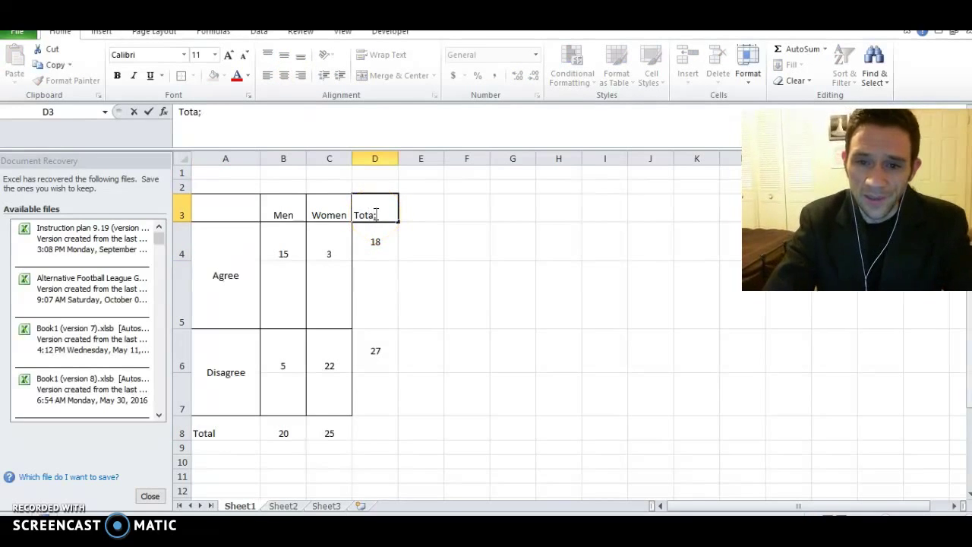
text(;)
key(Return)
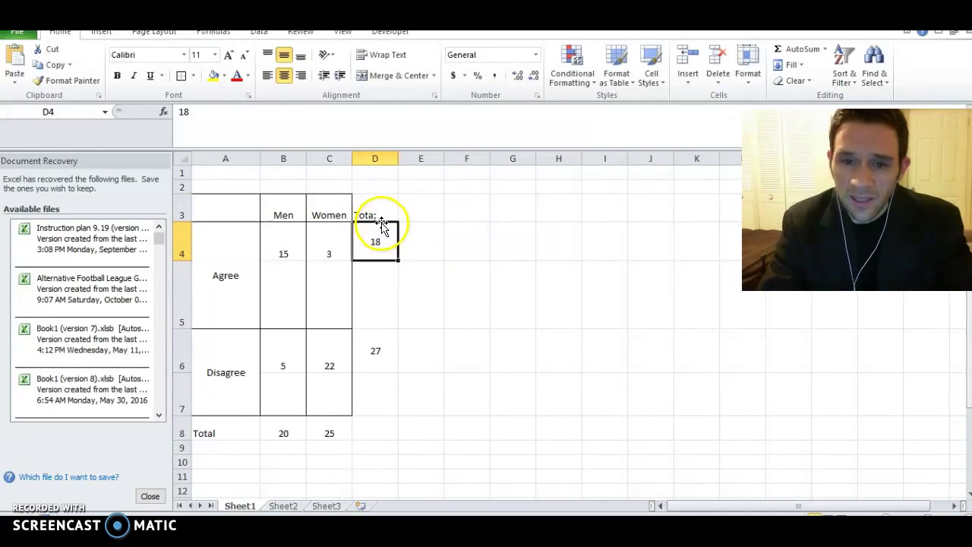
click(380, 213)
double_click(381, 215)
key(BackSpace)
text(l)
key(Return)
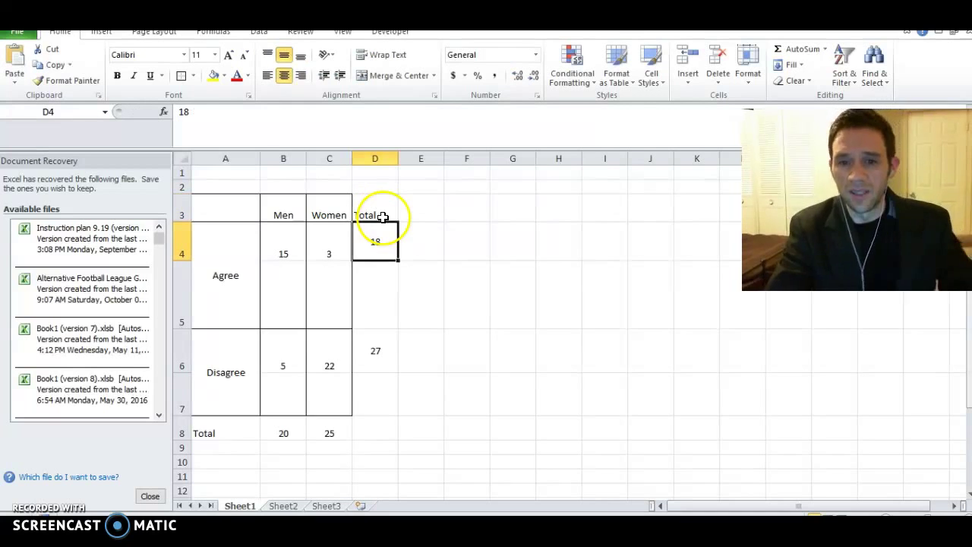
click(451, 298)
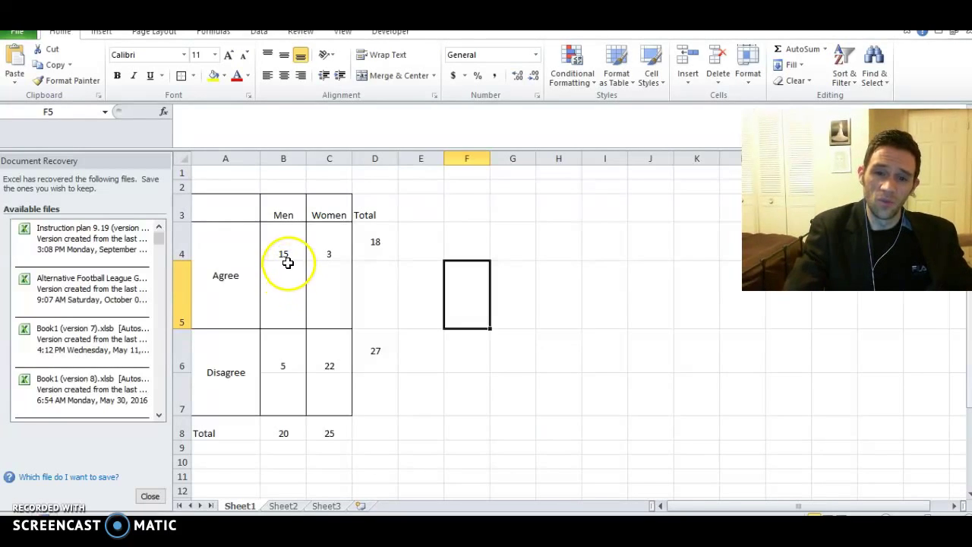
click(282, 253)
click(334, 250)
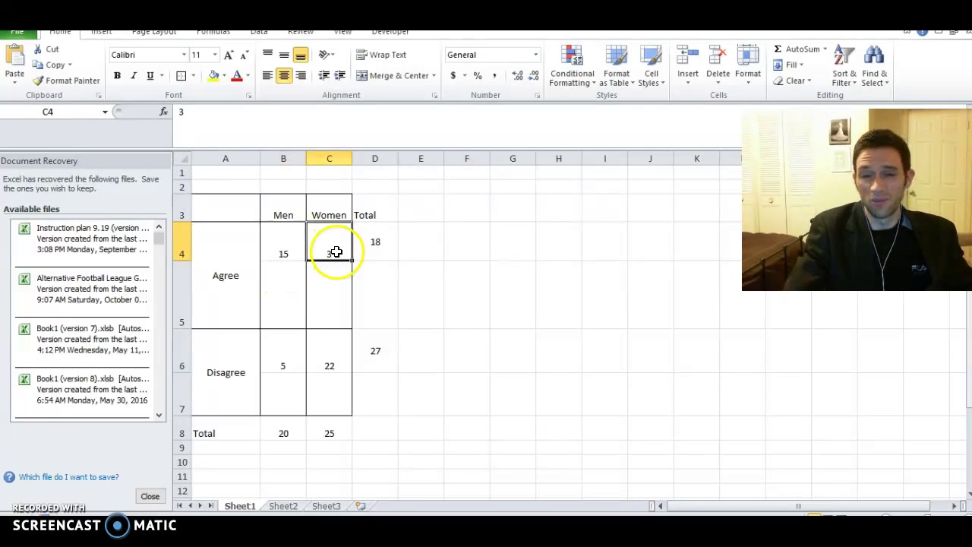
click(334, 303)
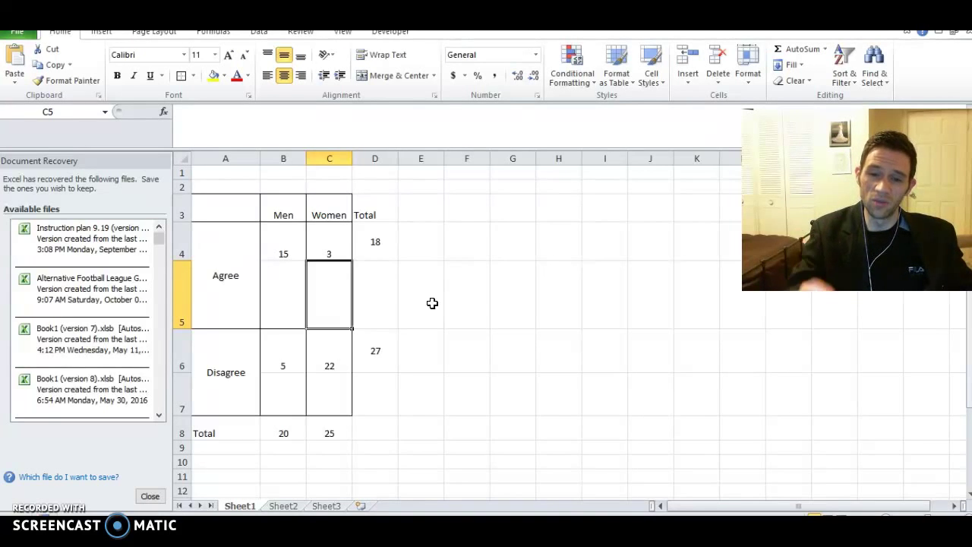
click(285, 431)
drag(284, 431, 325, 431)
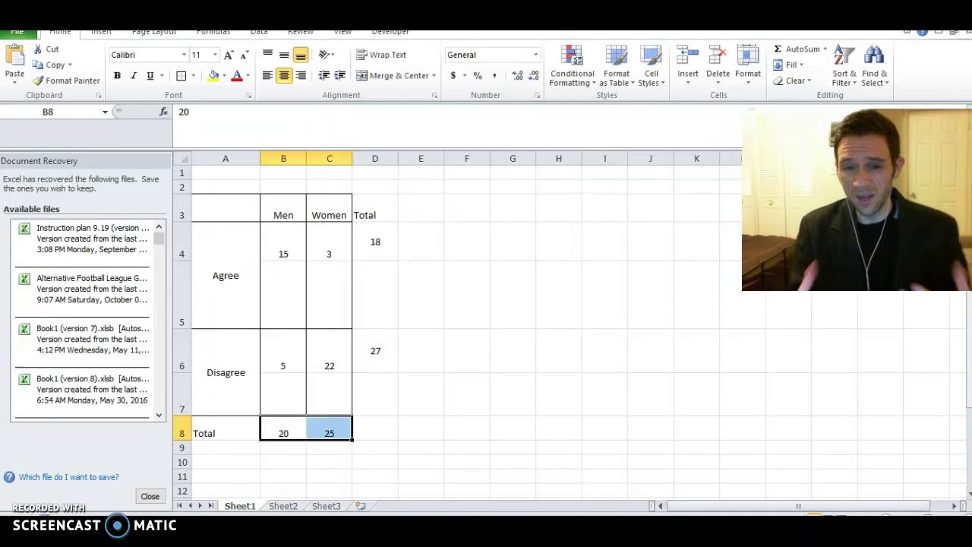
Step: Calculate the proportion of men who agree in B5 by dividing B4 by the Men total in B8
click(288, 303)
text(=)
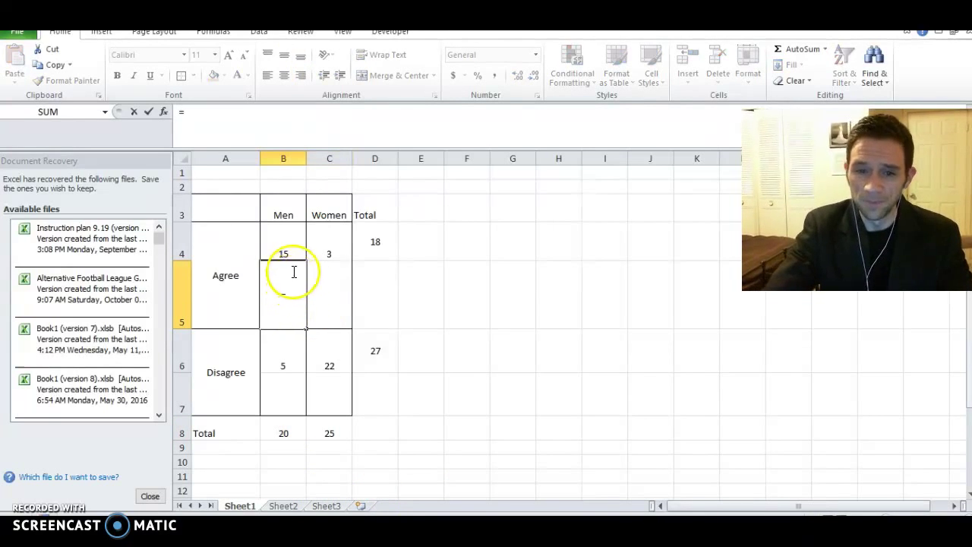
click(284, 243)
text(/)
click(290, 429)
key(Return)
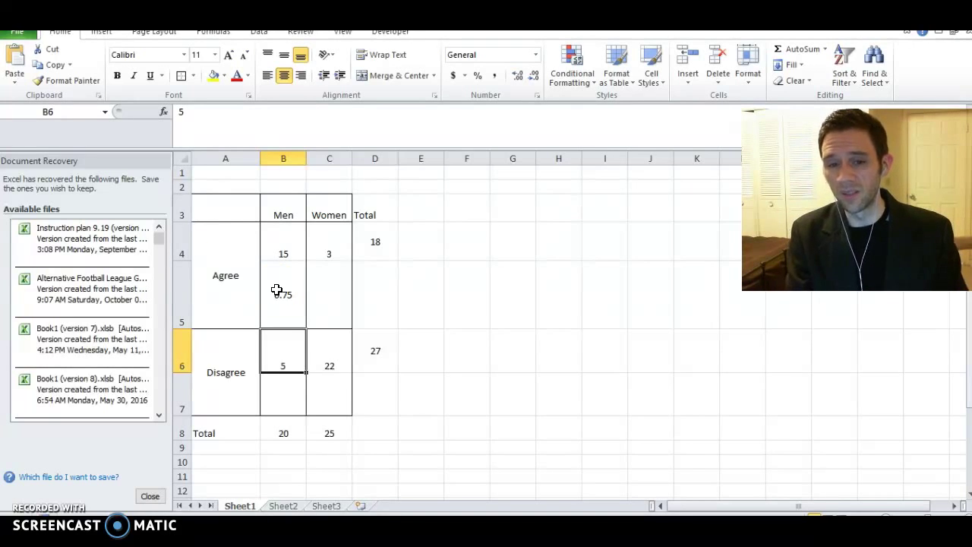
click(280, 391)
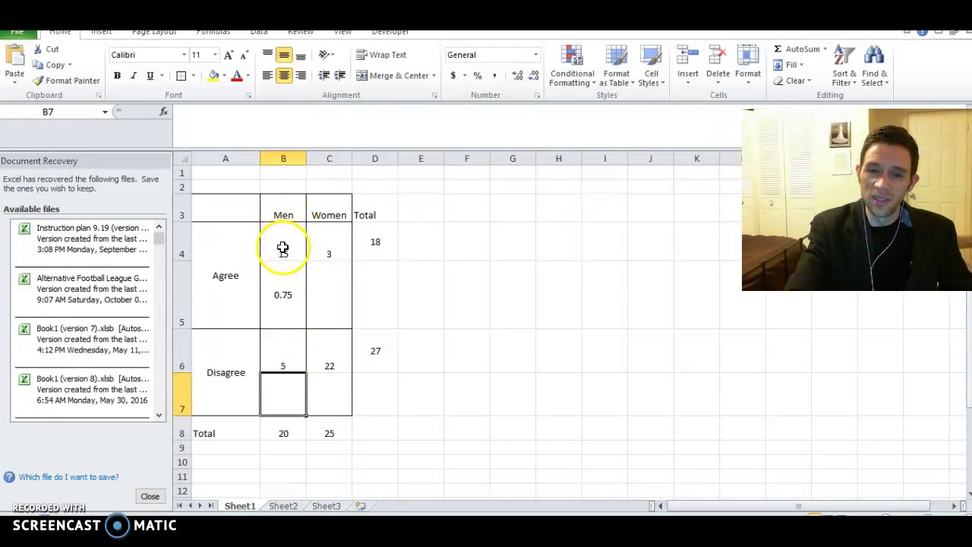
drag(281, 251, 287, 296)
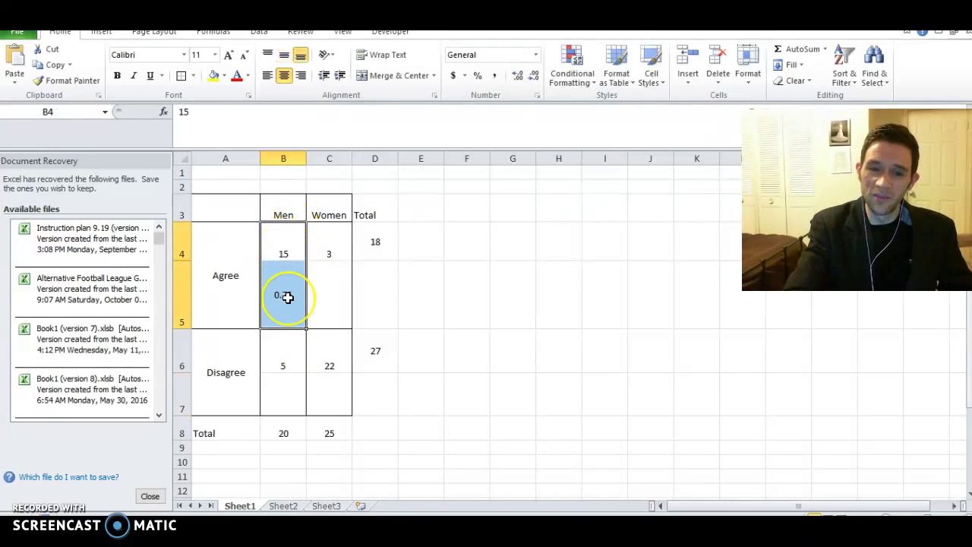
Step: Examine the men's and women's agree and disagree counts against the row and column totals
click(277, 432)
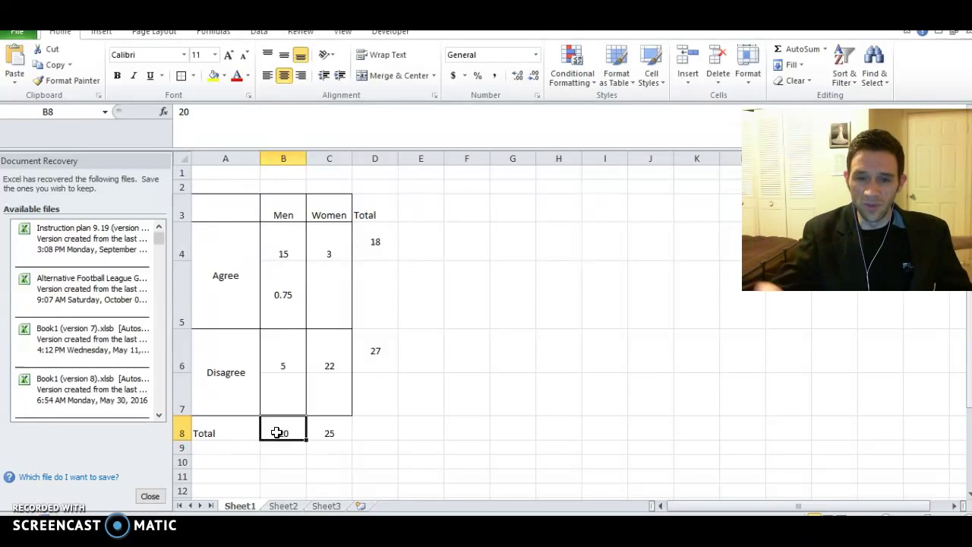
click(287, 258)
click(385, 243)
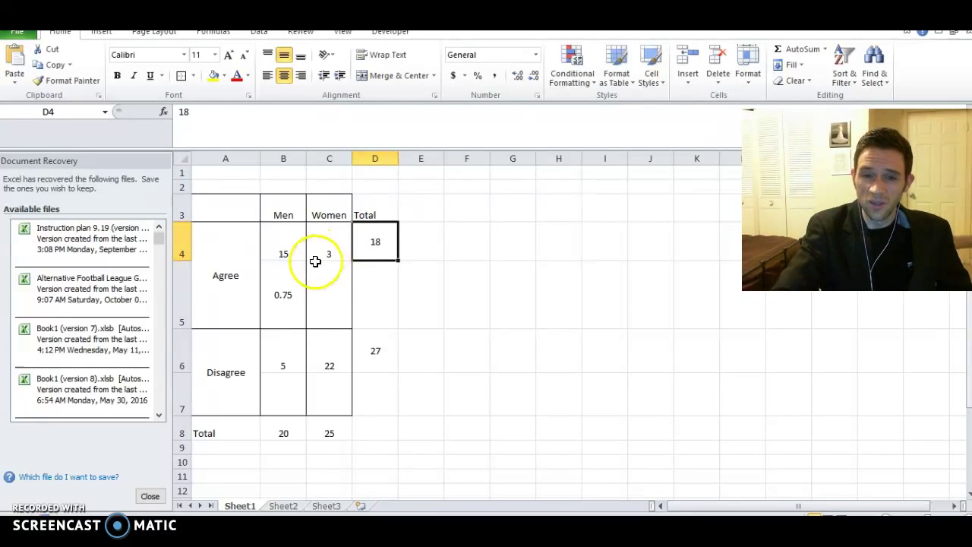
click(287, 293)
click(331, 377)
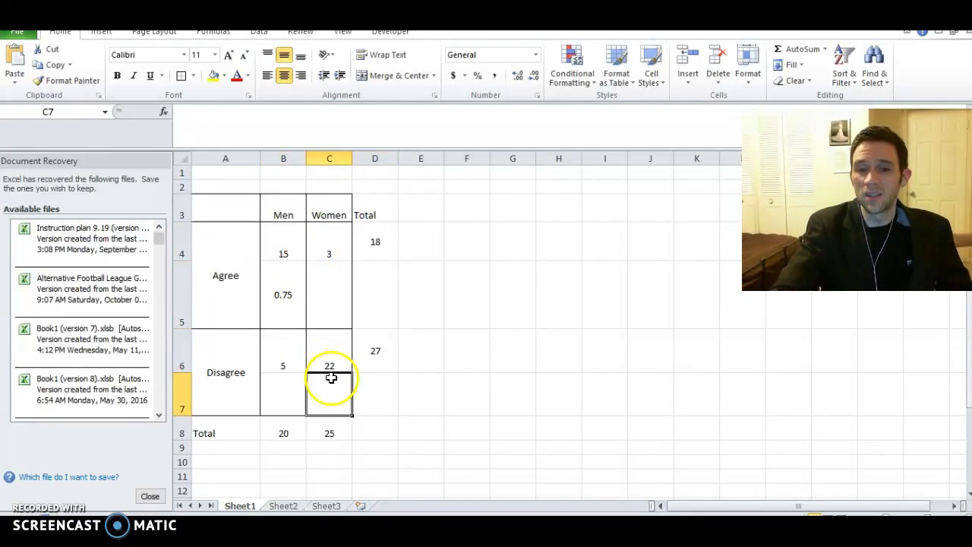
click(278, 357)
click(327, 256)
click(280, 251)
click(327, 248)
click(336, 365)
click(278, 362)
click(327, 362)
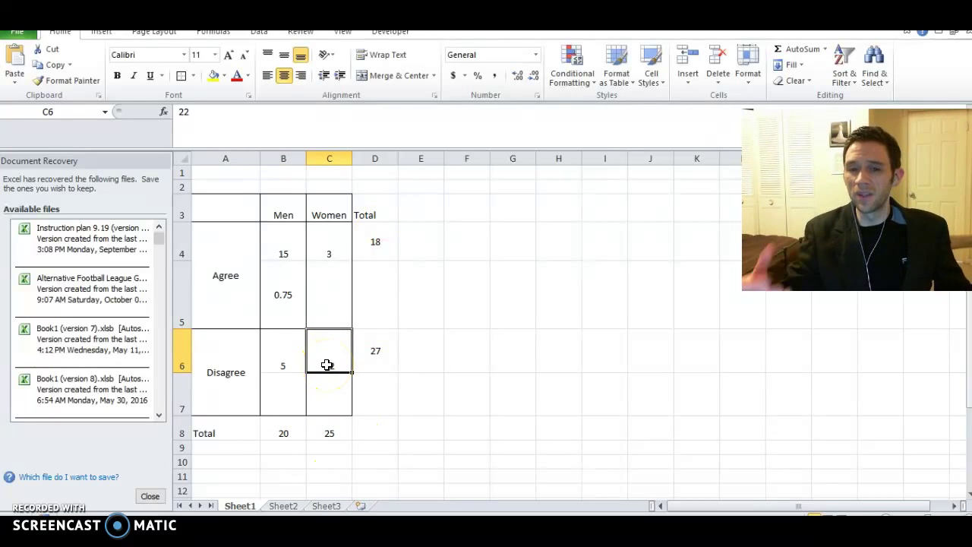
click(329, 378)
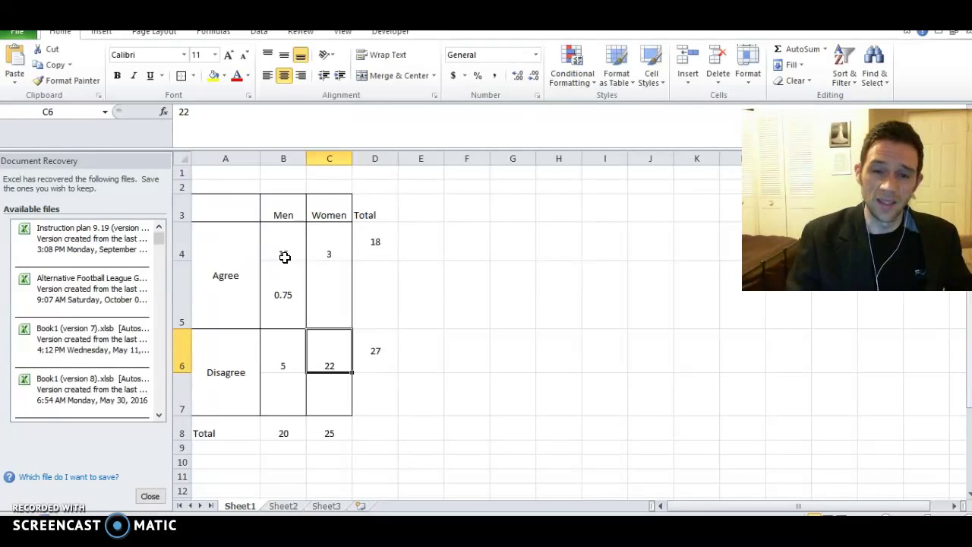
Step: Enter 0.25 in B7 as the proportion of men who disagree
click(282, 297)
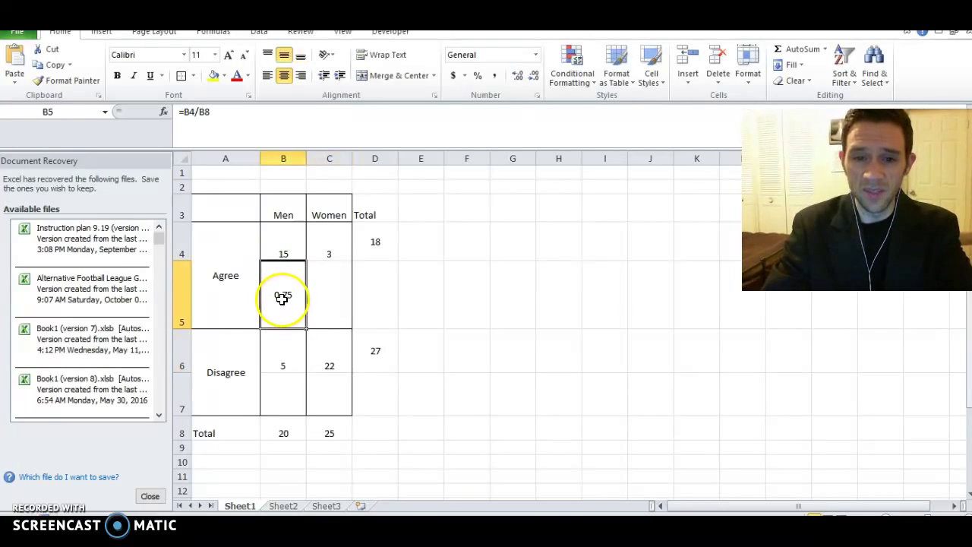
click(278, 402)
text(.25)
key(Return)
Step: Calculate the proportion of women who agree in C5 by dividing C4 by the Women total in C8
click(330, 291)
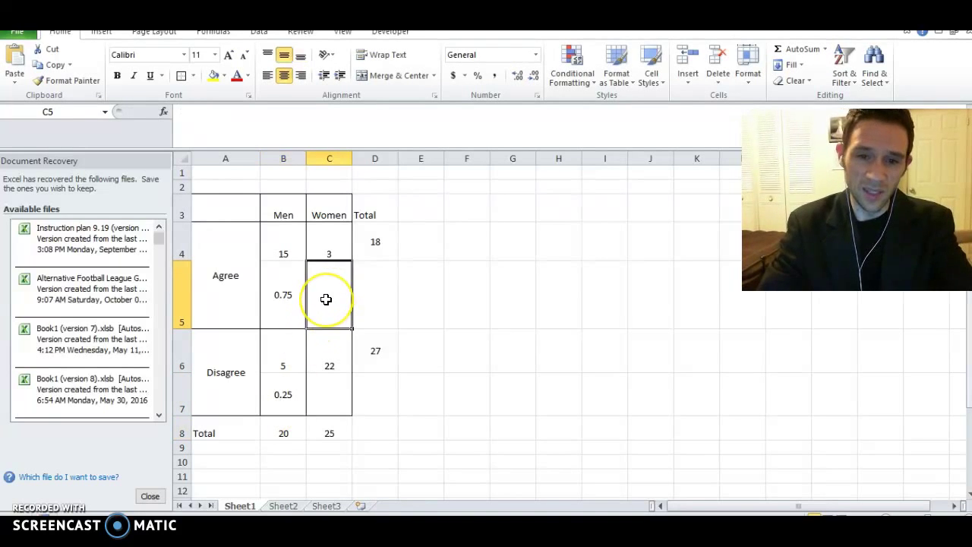
text(=)
key(Up)
text(/)
click(327, 434)
key(Return)
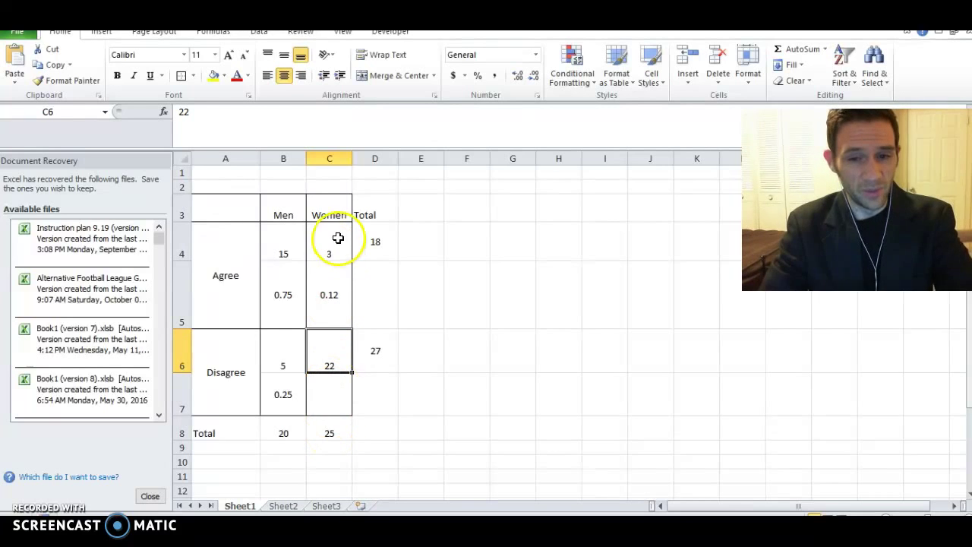
Step: Enter 0.88 in C7 as the proportion of women who disagree
click(325, 405)
text(.88)
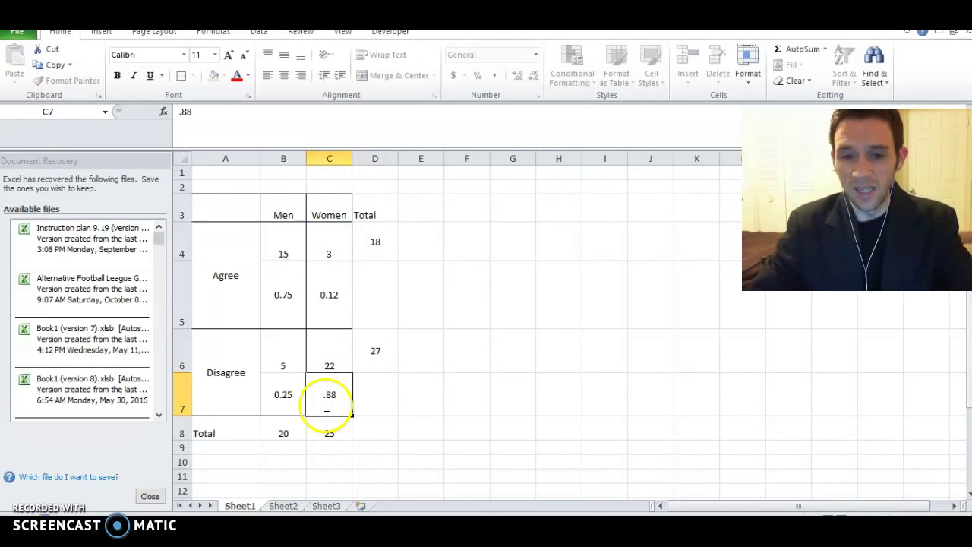
key(Return)
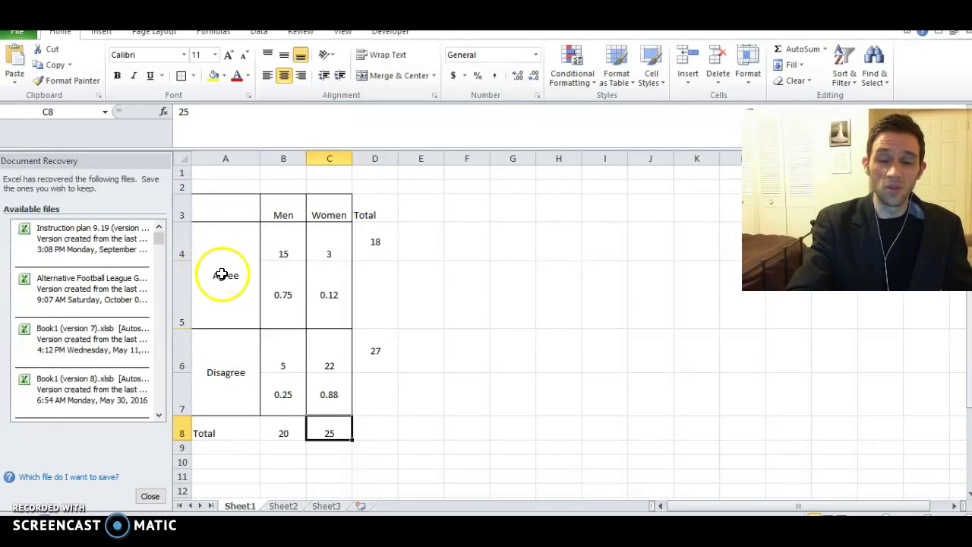
Step: Compare the agree proportions of men and women in row 5 and the disagree proportions in row 7
drag(221, 283, 323, 294)
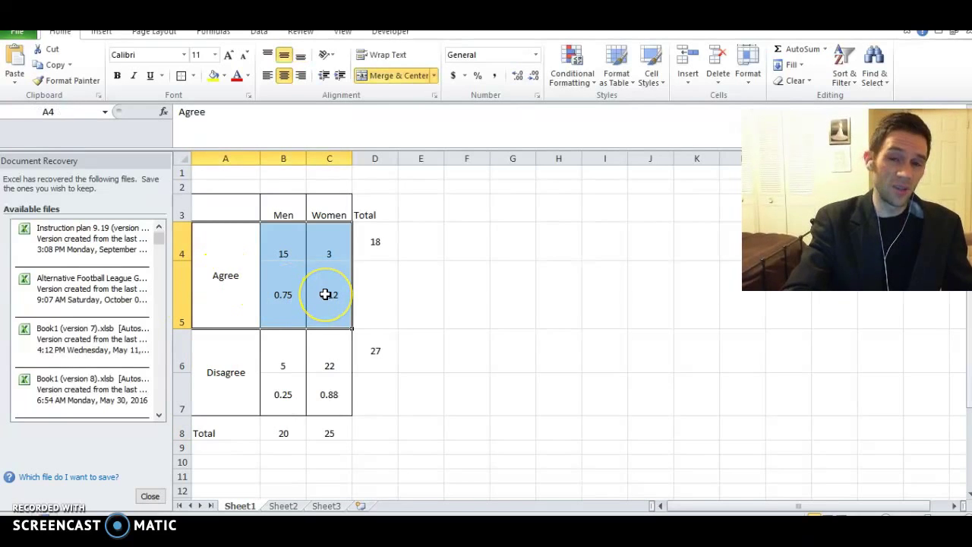
click(276, 304)
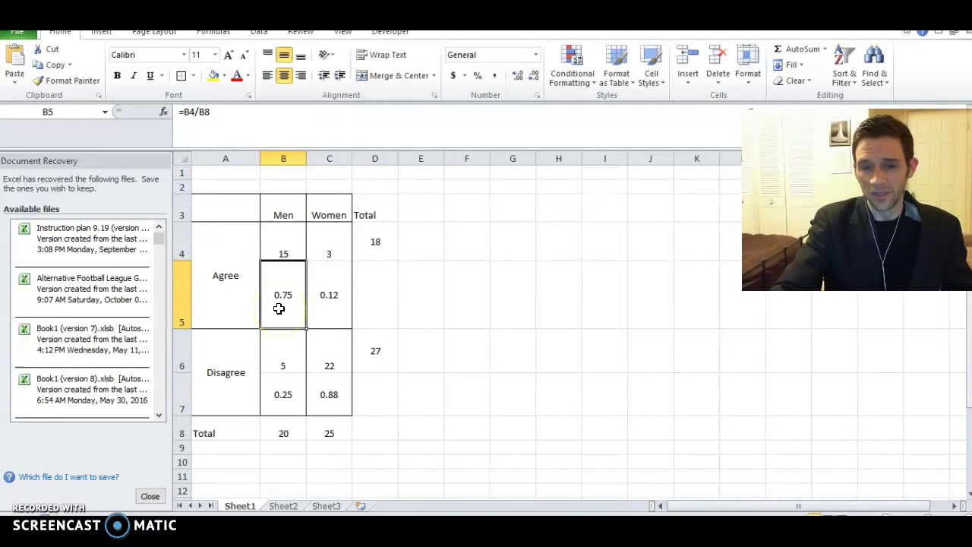
click(329, 307)
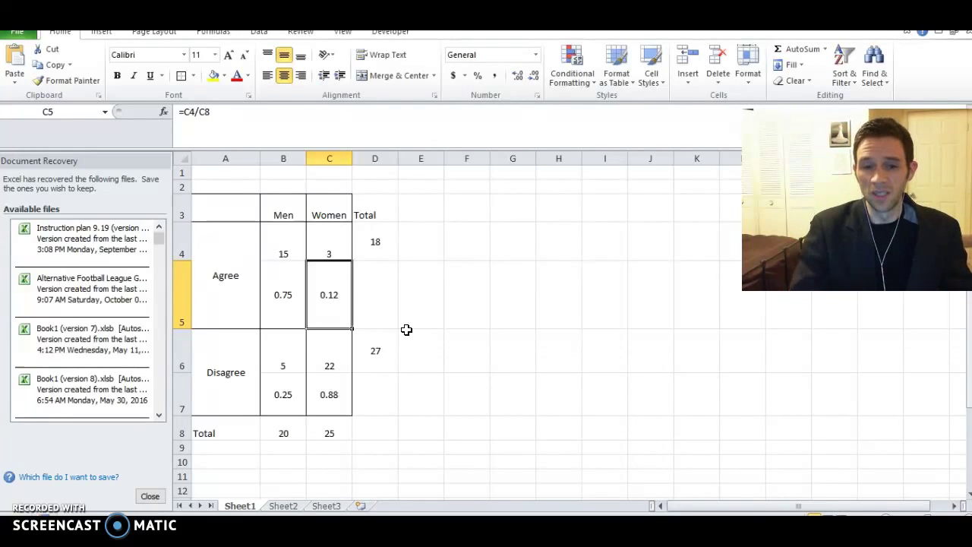
drag(287, 394, 315, 405)
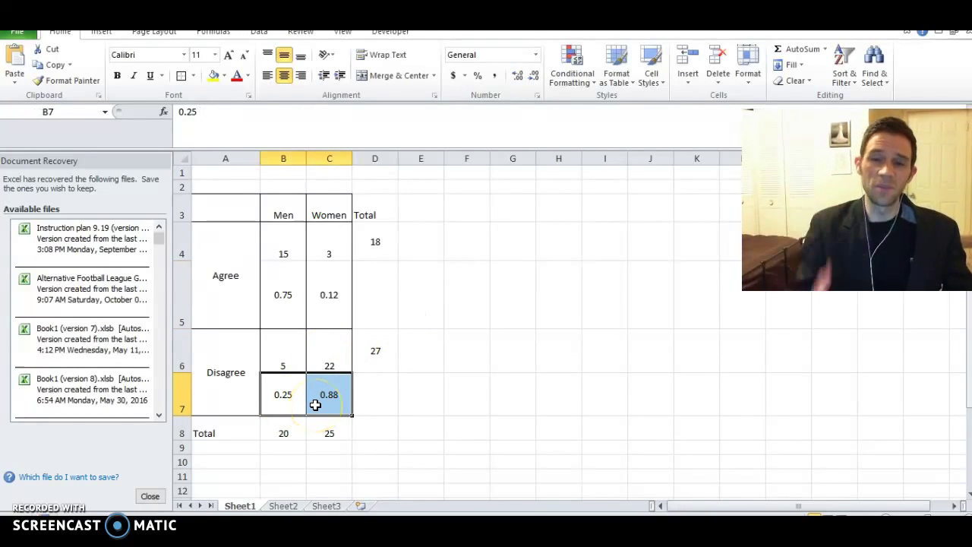
click(323, 399)
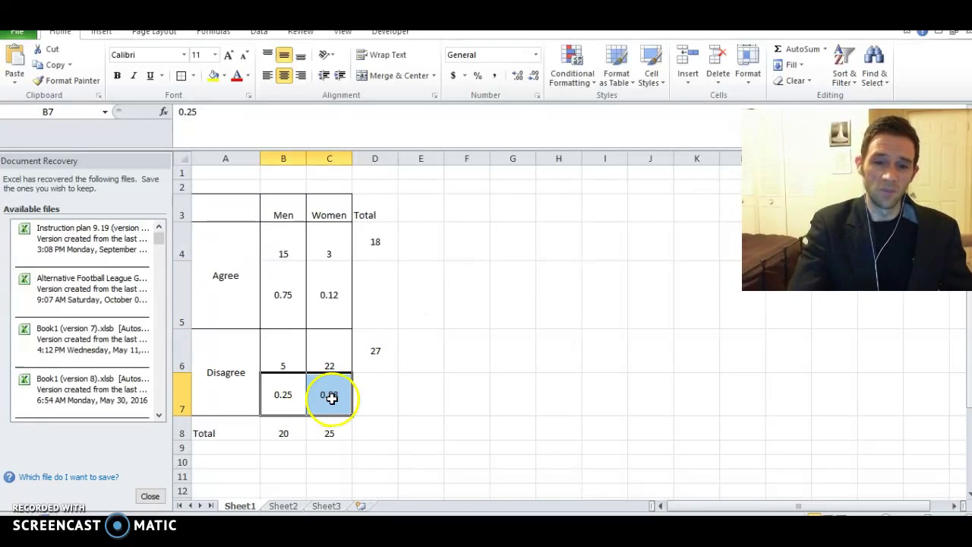
click(283, 398)
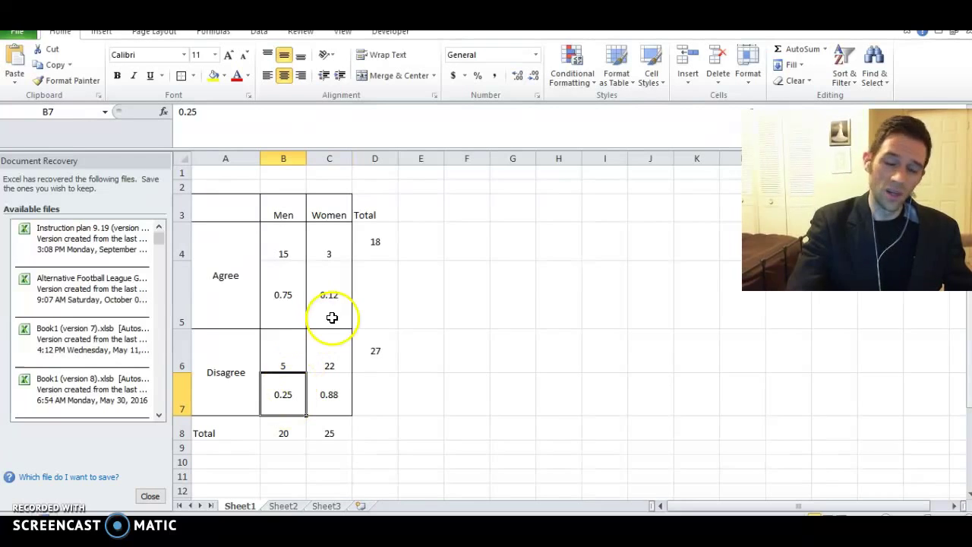
click(294, 314)
click(324, 314)
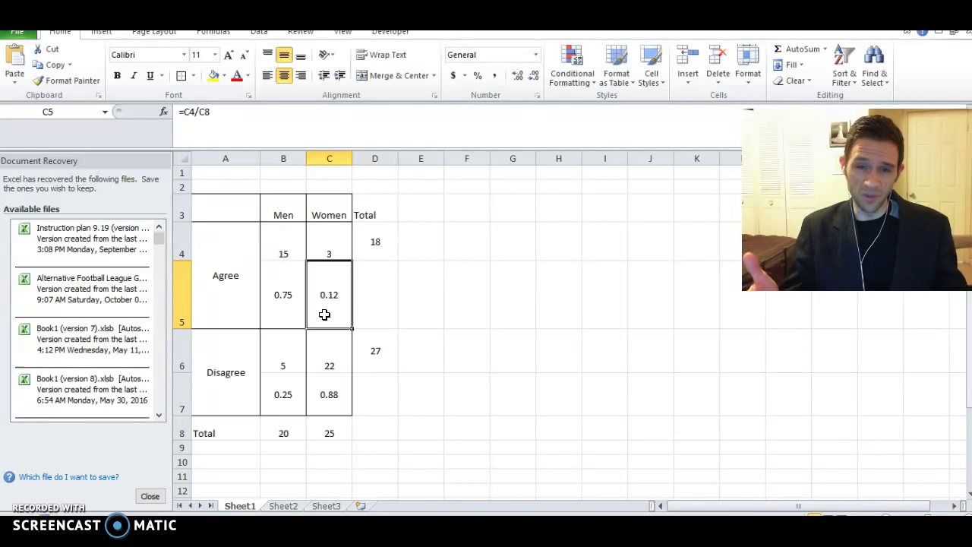
Step: Copy the whole table with its totals from A3:D8 and paste the duplicate starting at F3
drag(228, 199, 370, 430)
key(ctrl+c)
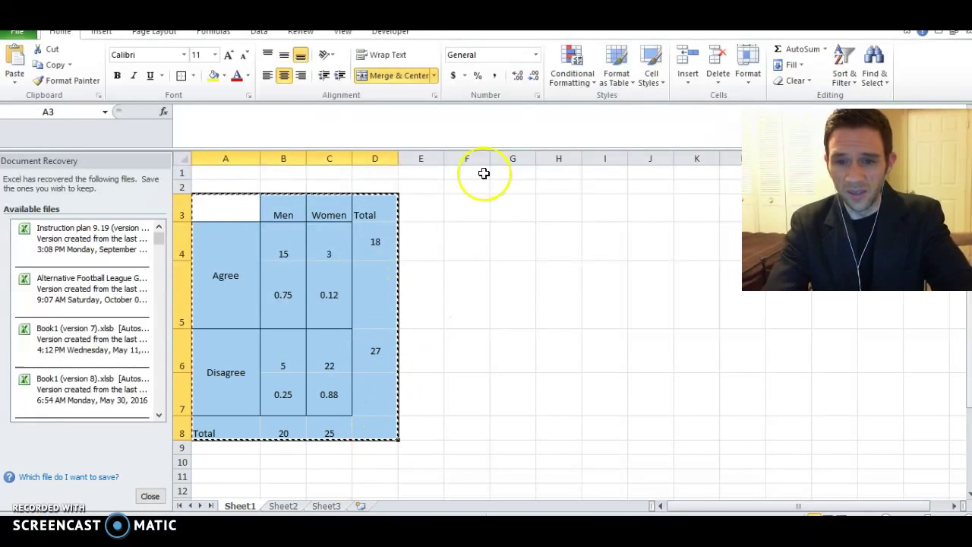
click(476, 208)
key(ctrl+v)
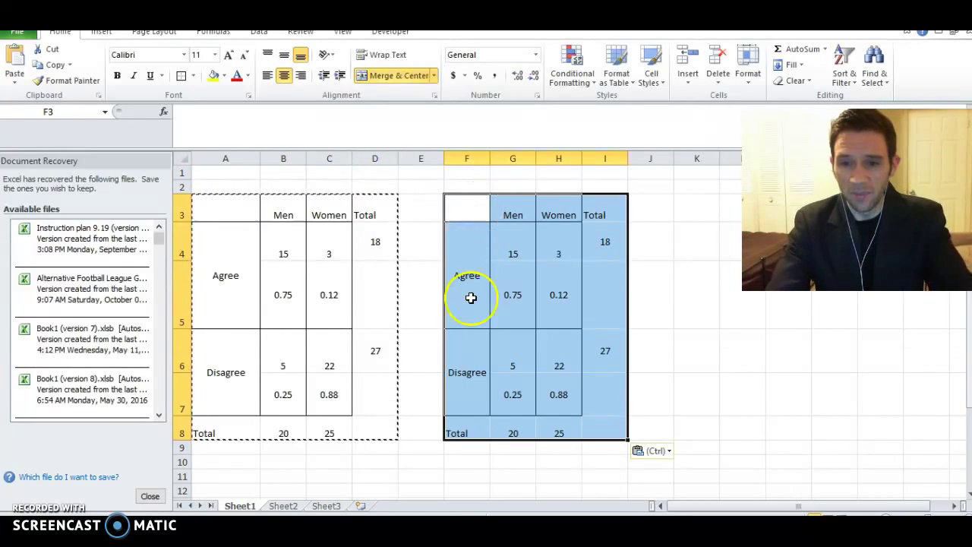
Step: Calculate the grand total in D8 by adding the column totals in C8 and B8
click(414, 356)
click(368, 423)
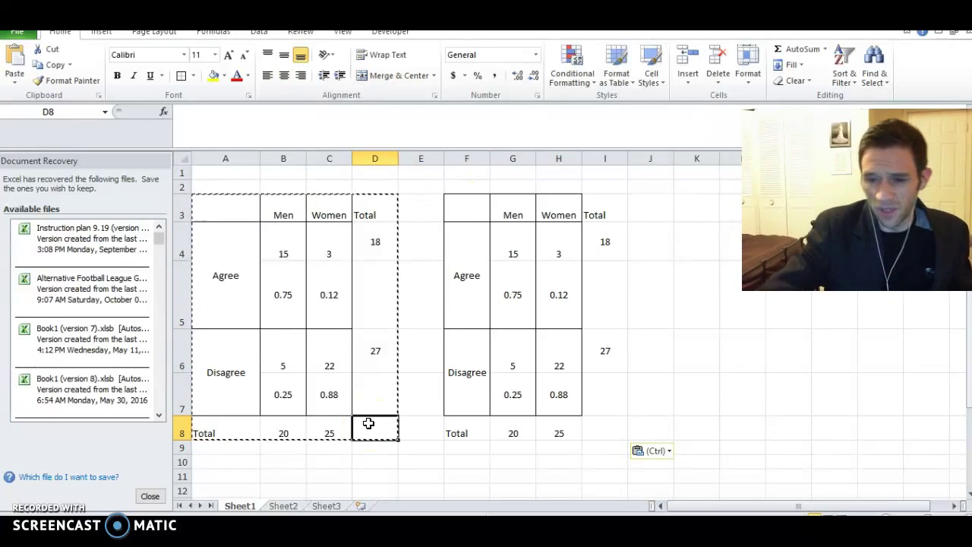
text(=)
key(Left)
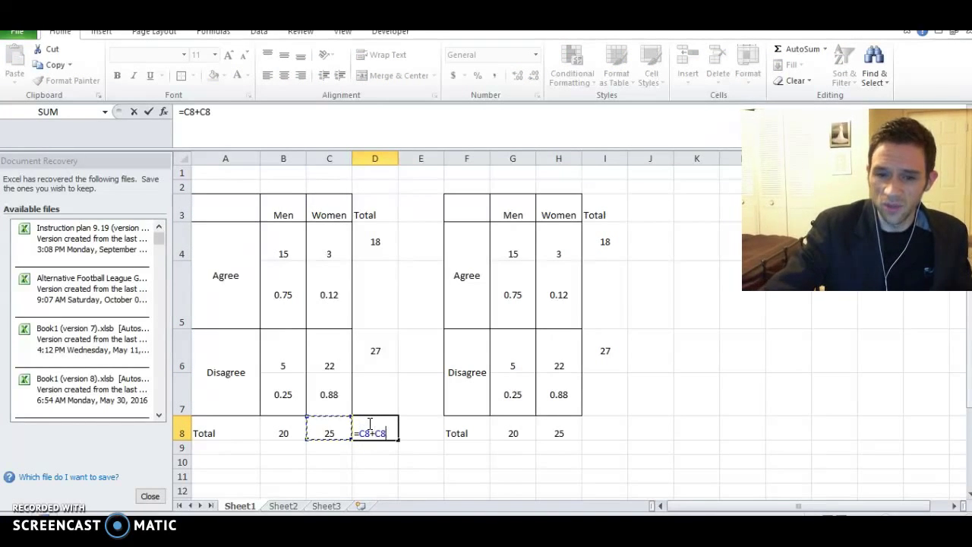
click(292, 434)
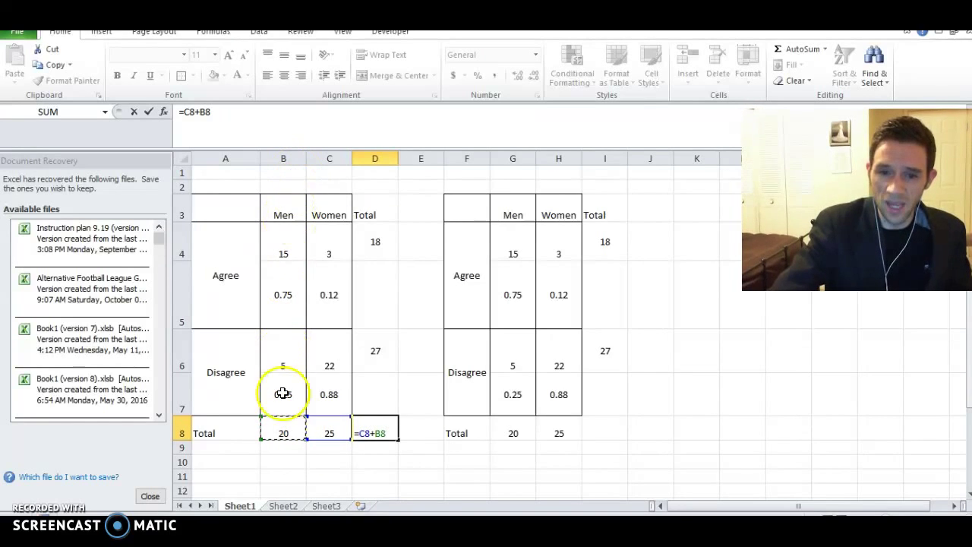
key(Return)
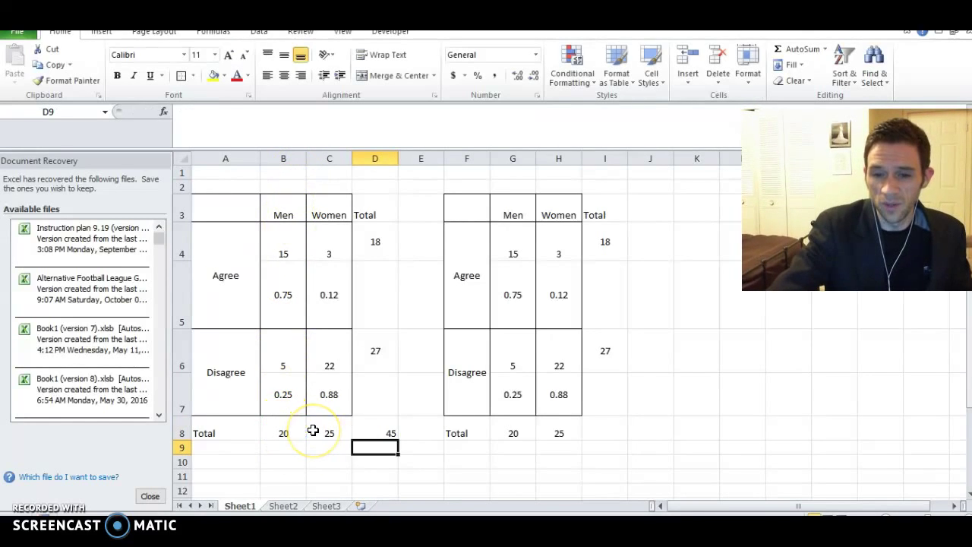
Step: Replace the grand total formula in D8 with the sum of the row totals in D6 and D4
click(371, 428)
click(373, 423)
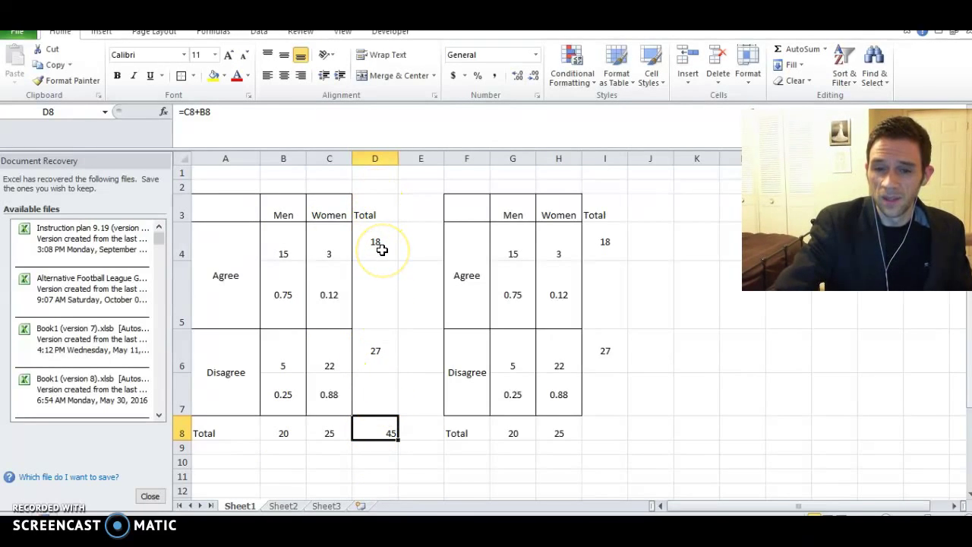
click(375, 427)
text(=)
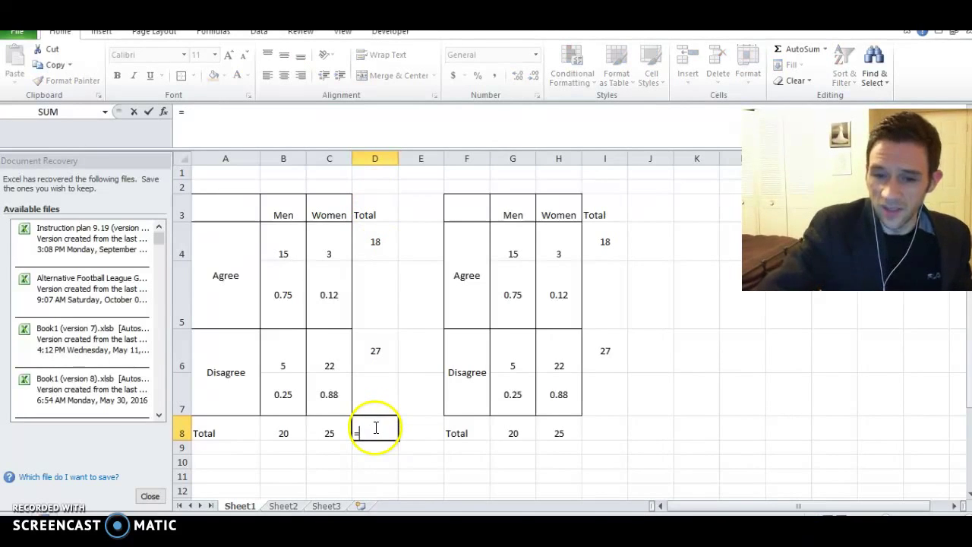
click(380, 355)
text(+)
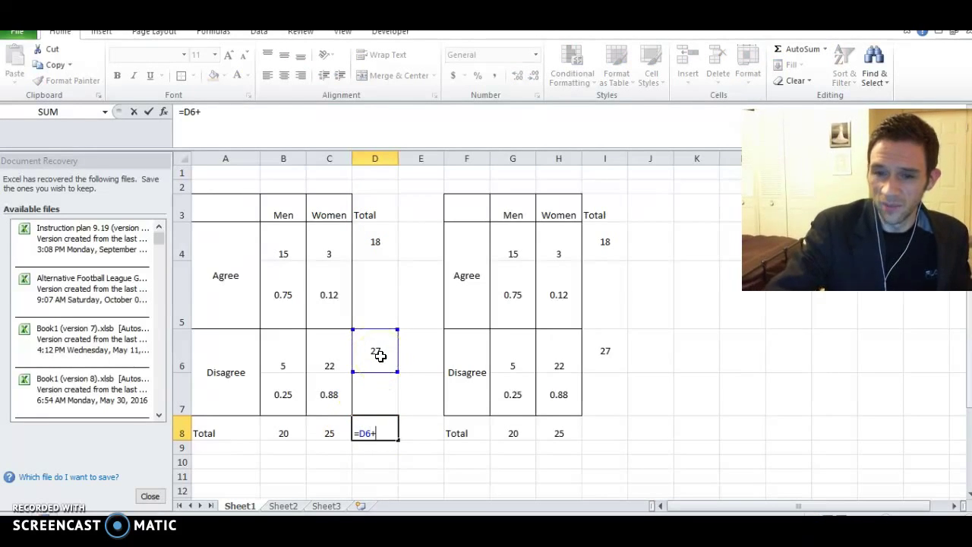
click(379, 236)
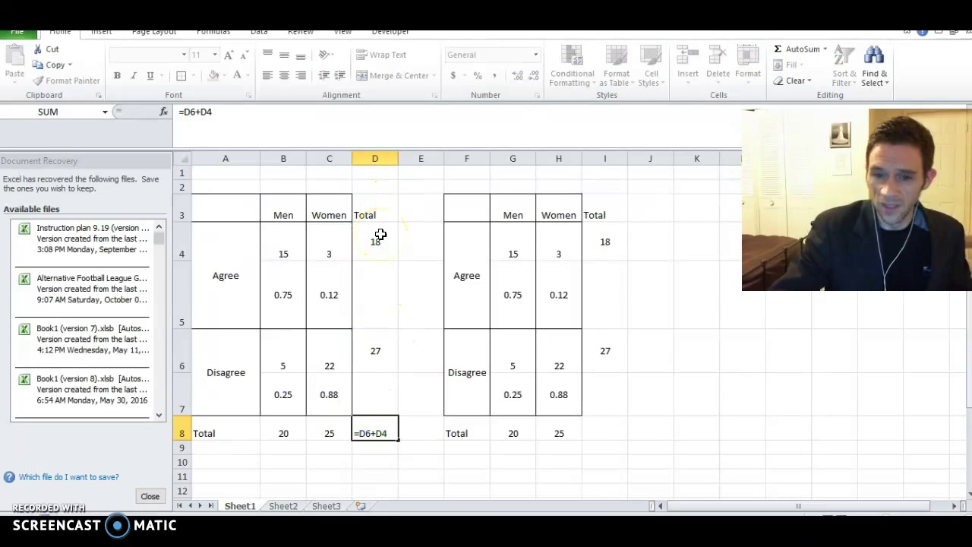
key(Return)
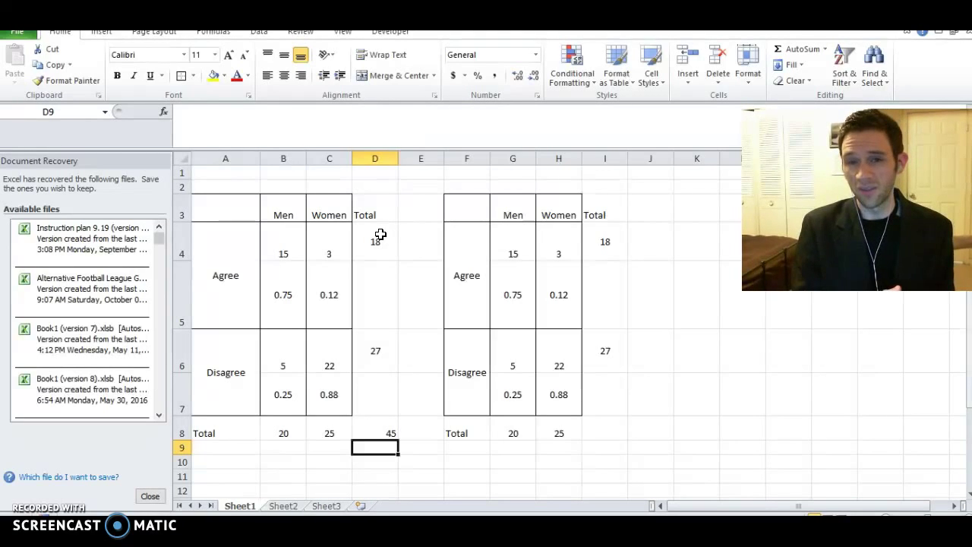
Step: Highlight the grand total cell D8 with a yellow fill
click(374, 430)
click(213, 75)
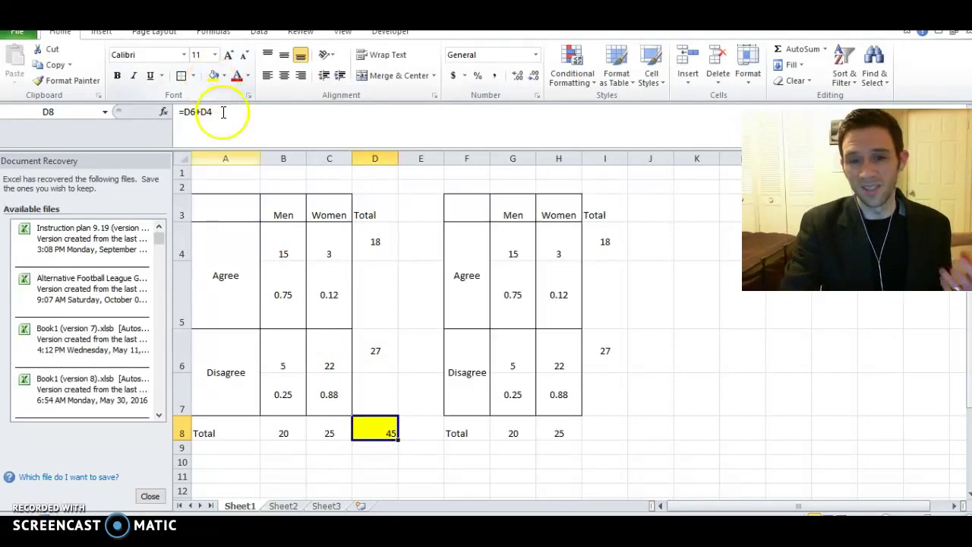
click(372, 487)
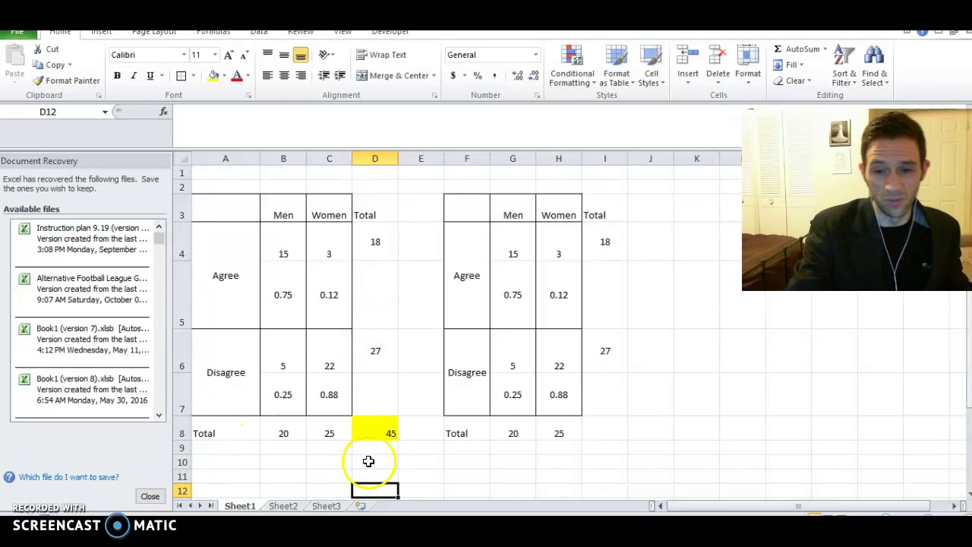
Step: Clear the copied table's proportions for men and women in G5:H5 and G7:H7
click(511, 296)
drag(512, 296, 551, 291)
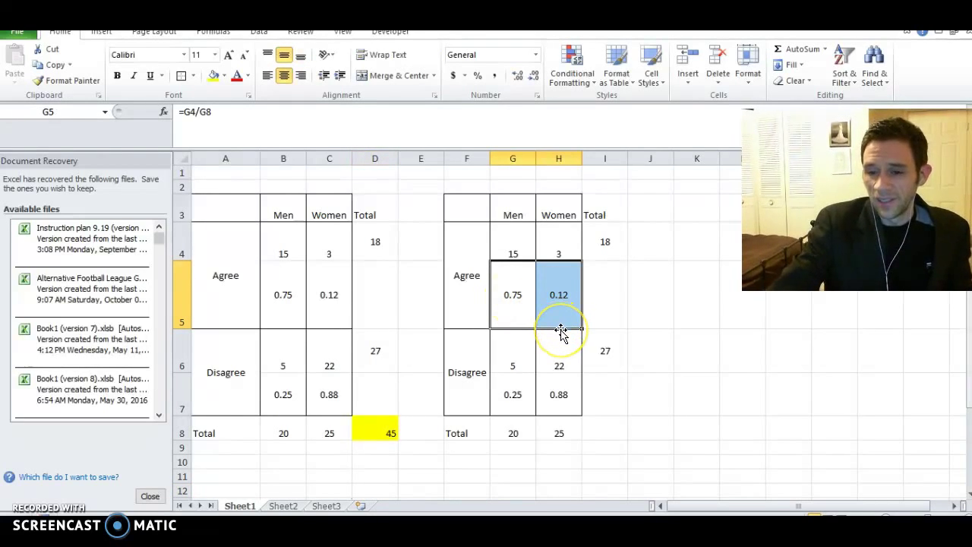
key(Delete)
drag(513, 392, 539, 393)
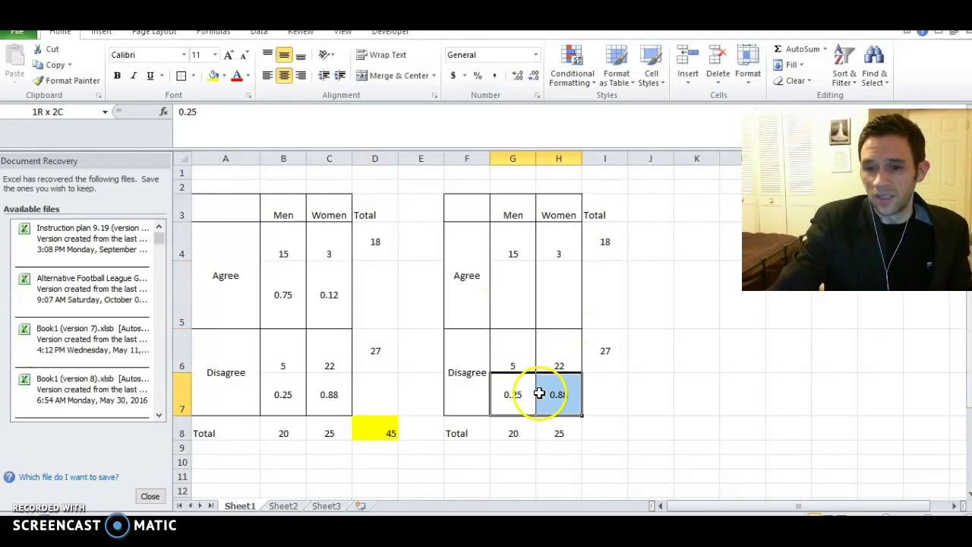
key(Delete)
Step: Calculate the men's share of those who agree in G5 by dividing G4 by the Agree row total in I4
click(515, 290)
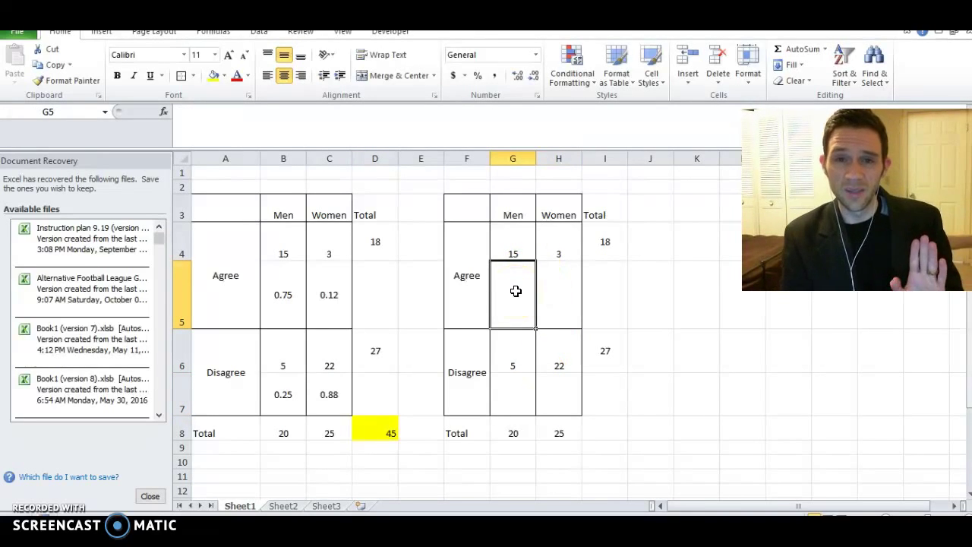
text(=)
key(Up)
text(/)
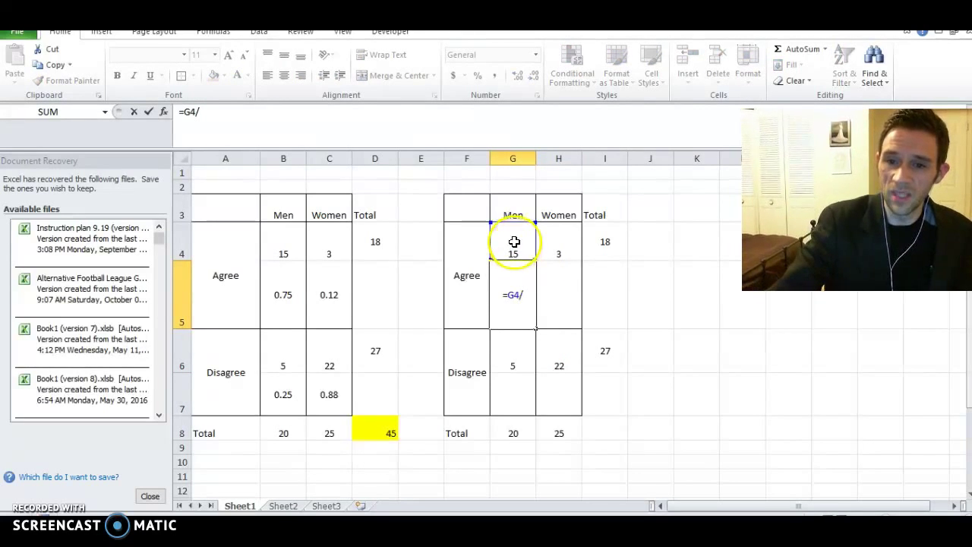
click(607, 240)
key(Return)
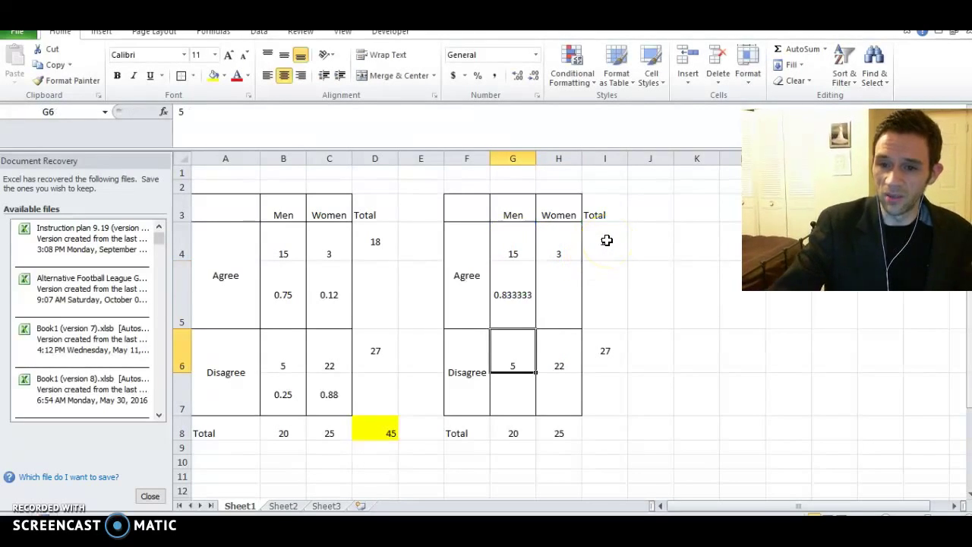
Step: Calculate the women's share of those who agree in H5 by dividing H4 by the Agree row total in I4
click(558, 304)
text(=)
click(557, 241)
text(/)
click(602, 243)
key(Return)
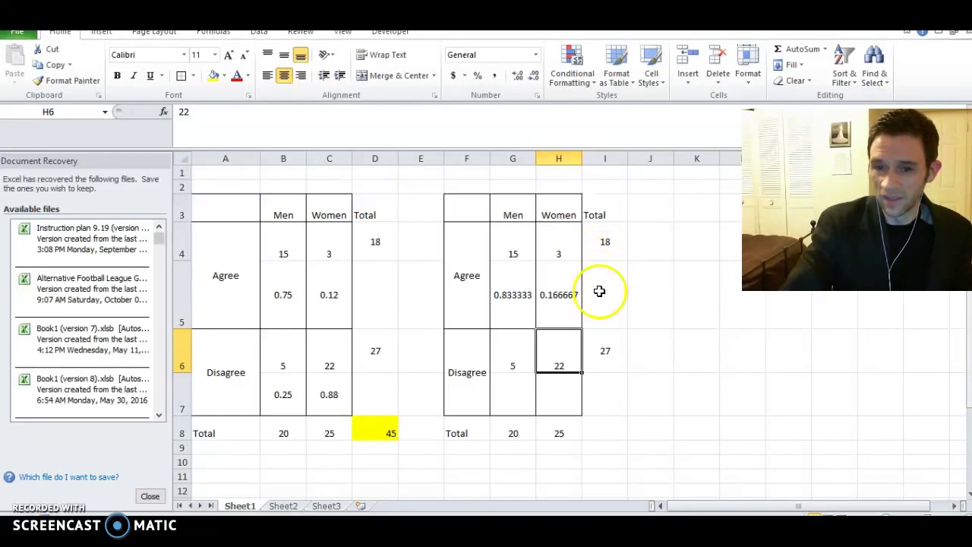
Step: Calculate the men's share of those who disagree in G7 by dividing G6 by the Disagree row total in I6
click(509, 405)
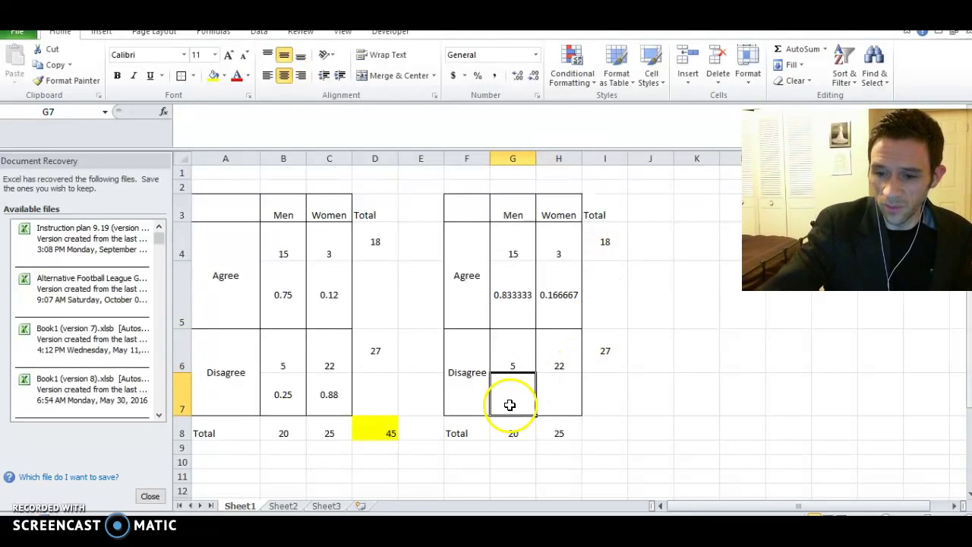
text(=)
click(511, 358)
text(/)
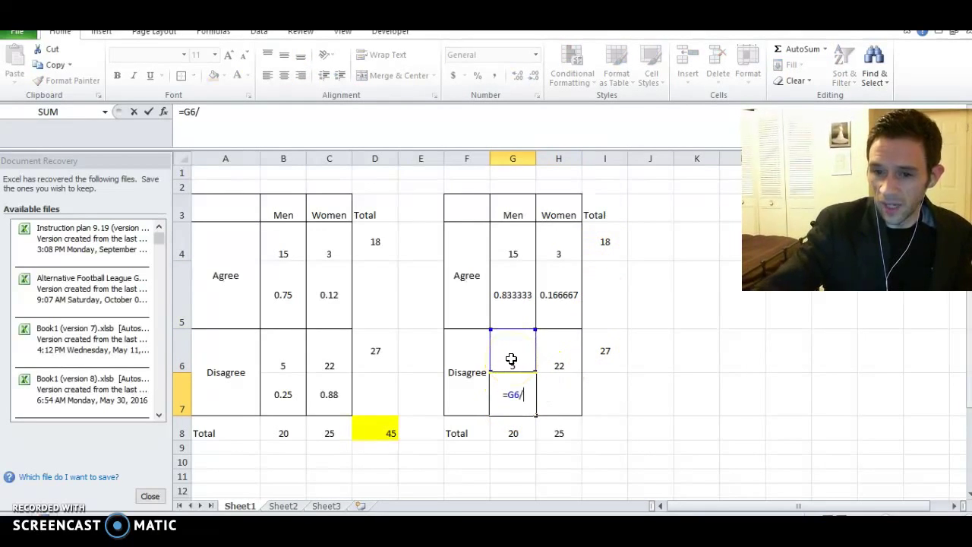
click(610, 352)
key(Return)
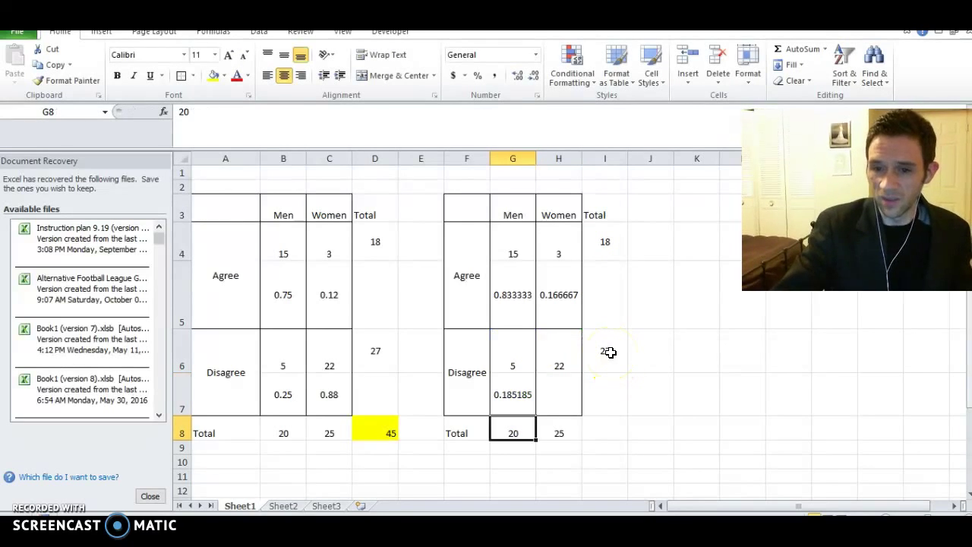
Step: Calculate the women's share of those who disagree in H7 by dividing H6 by the Disagree row total in I6
click(557, 401)
text(=)
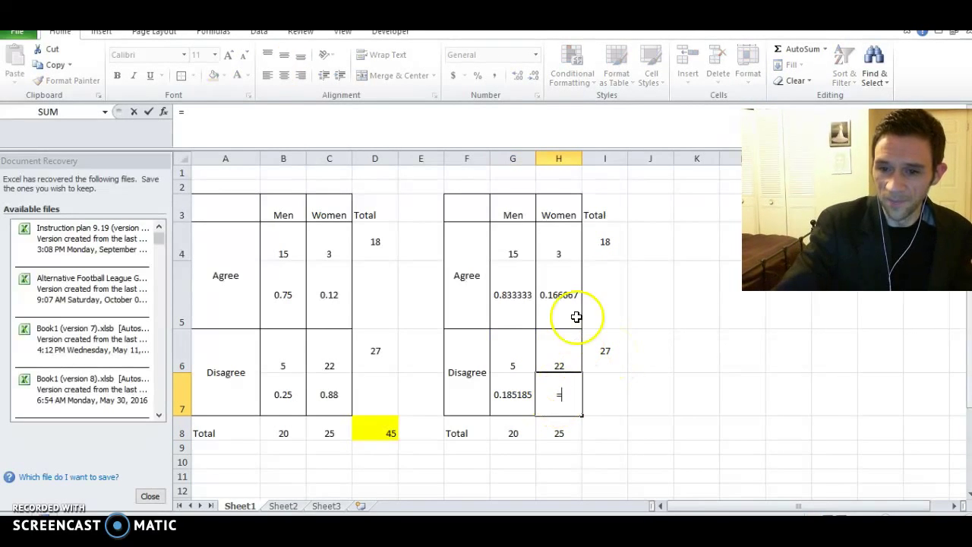
click(558, 359)
text(/)
click(607, 355)
key(Return)
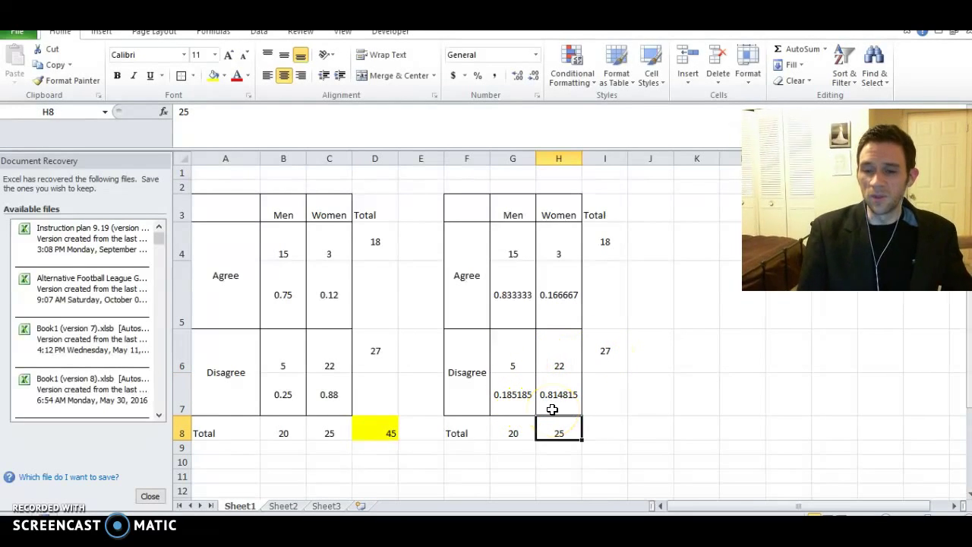
Step: Compare the Agree row proportions in B5:C5 of the original table with those in G5:H5 of the copy
click(517, 309)
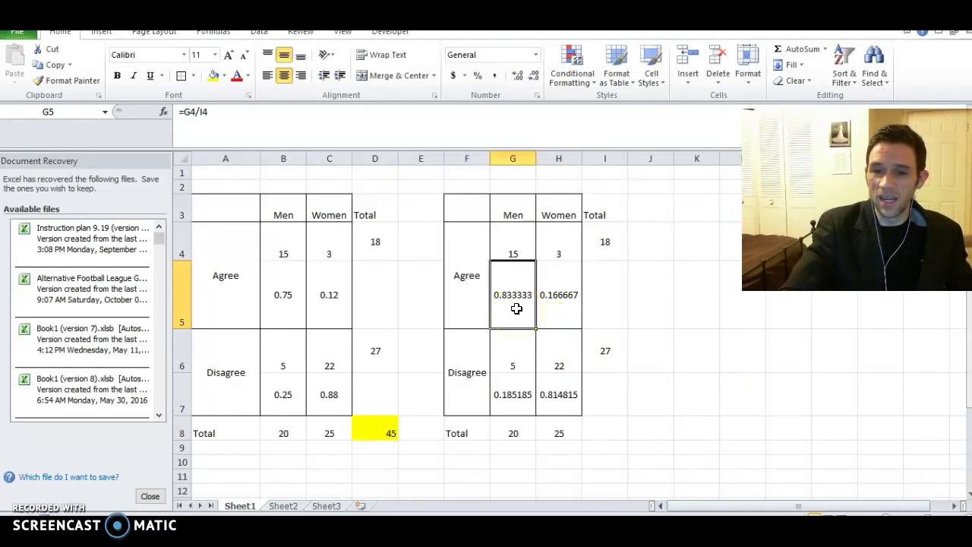
click(567, 311)
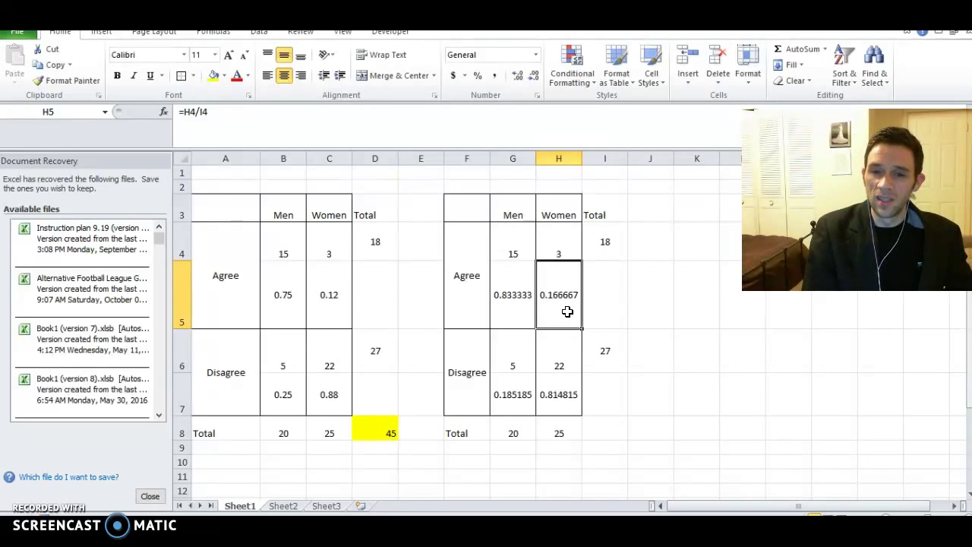
drag(277, 304, 327, 304)
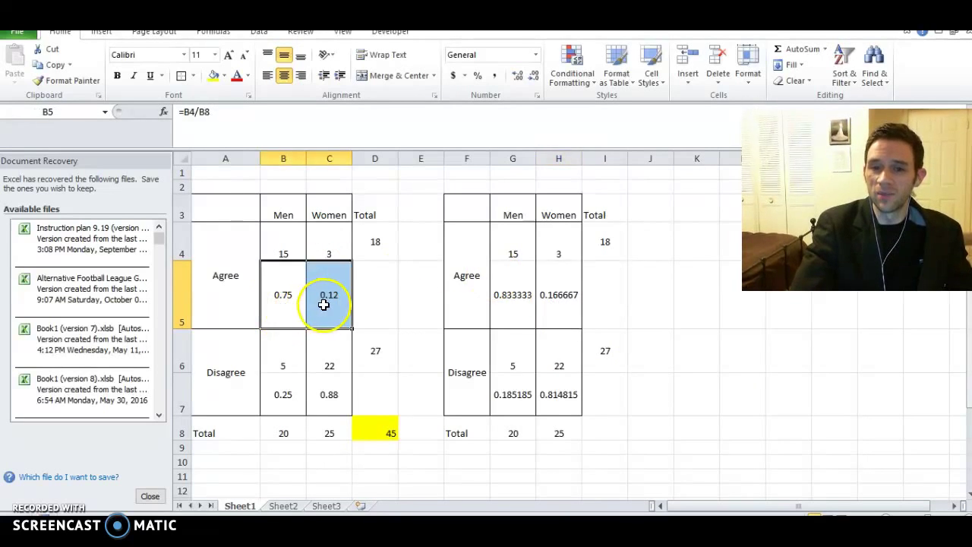
drag(516, 298, 560, 296)
click(610, 306)
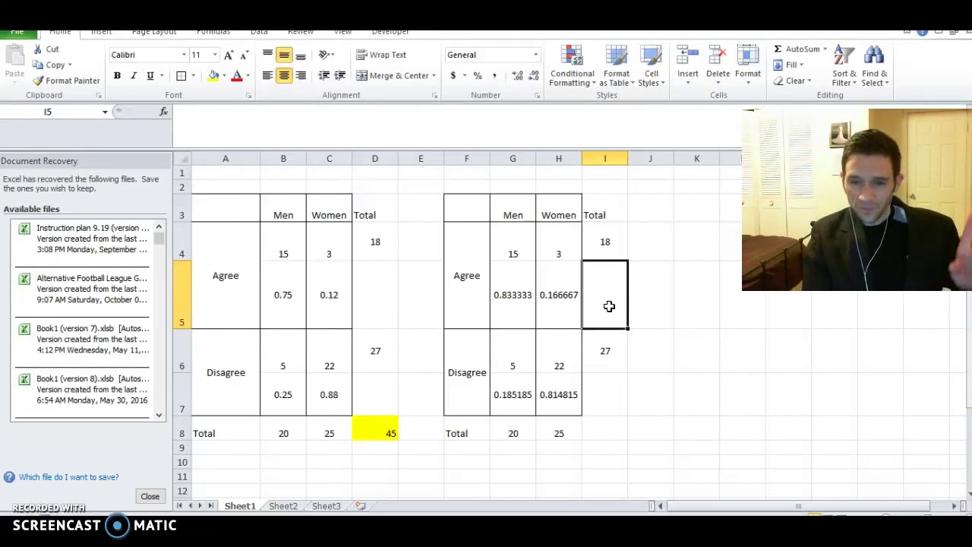
click(286, 297)
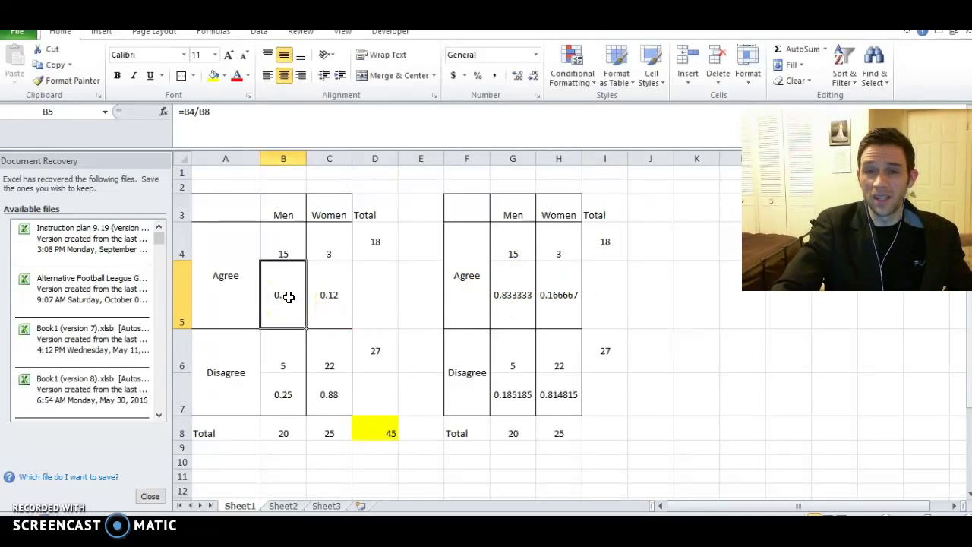
click(325, 301)
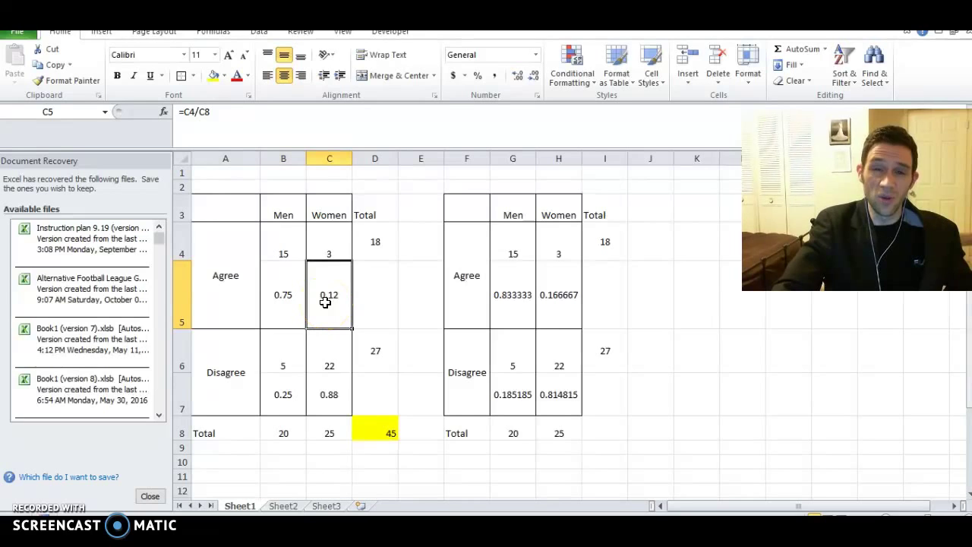
drag(509, 297, 547, 298)
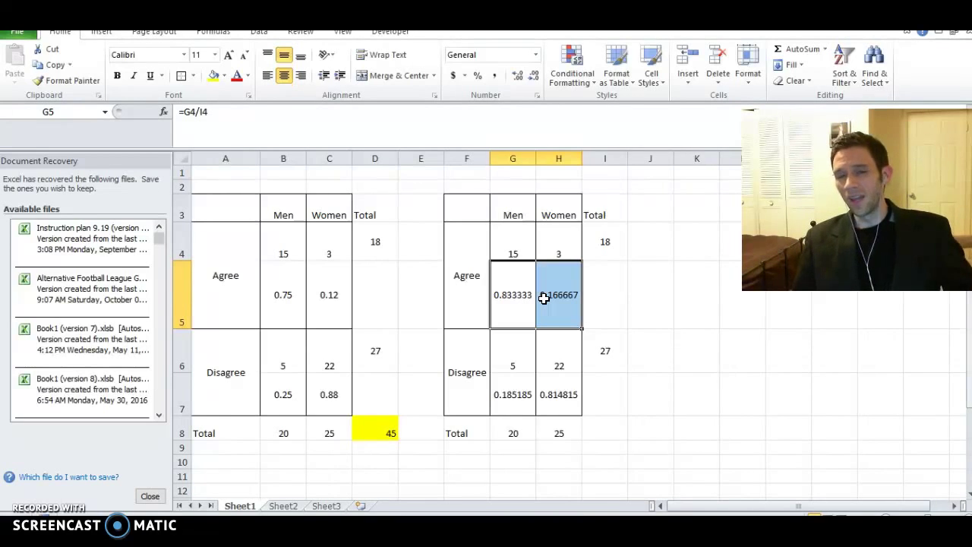
click(463, 276)
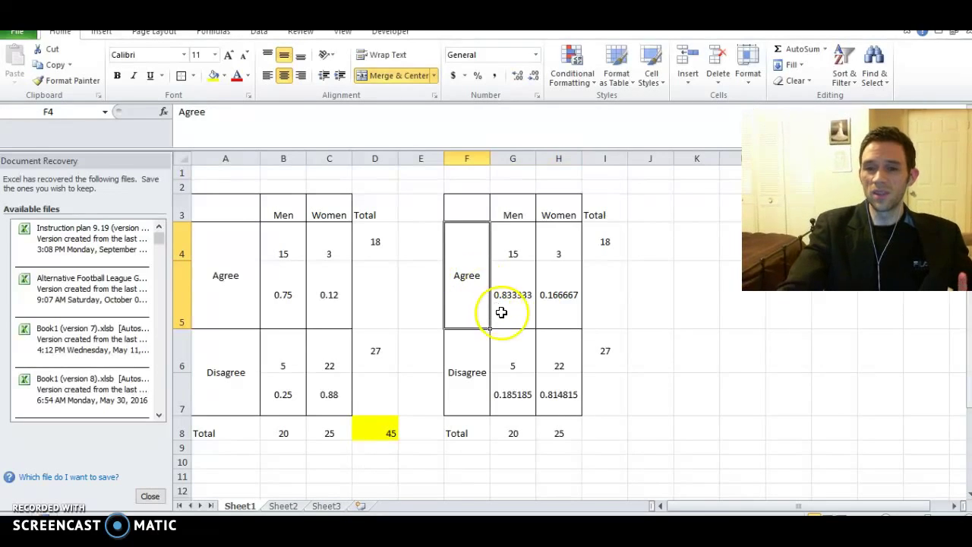
click(505, 314)
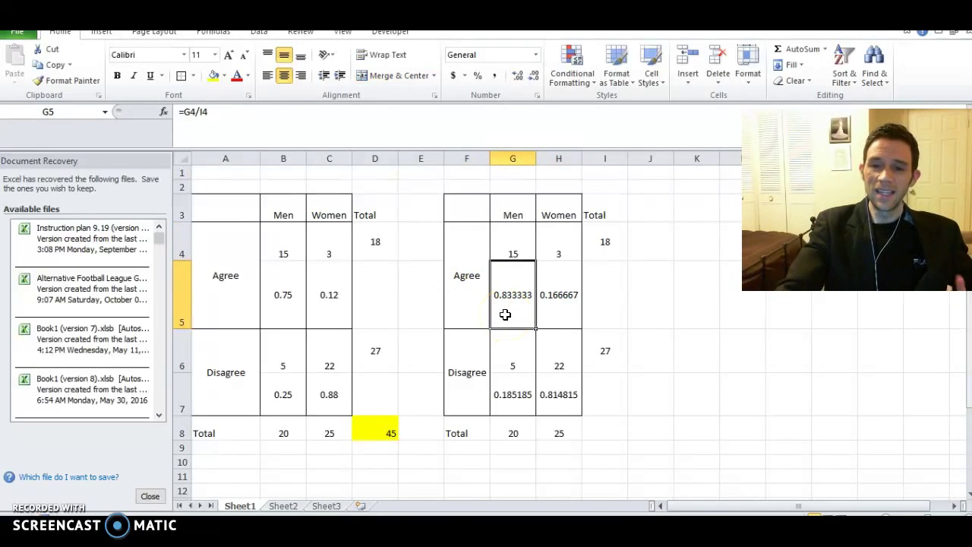
click(558, 298)
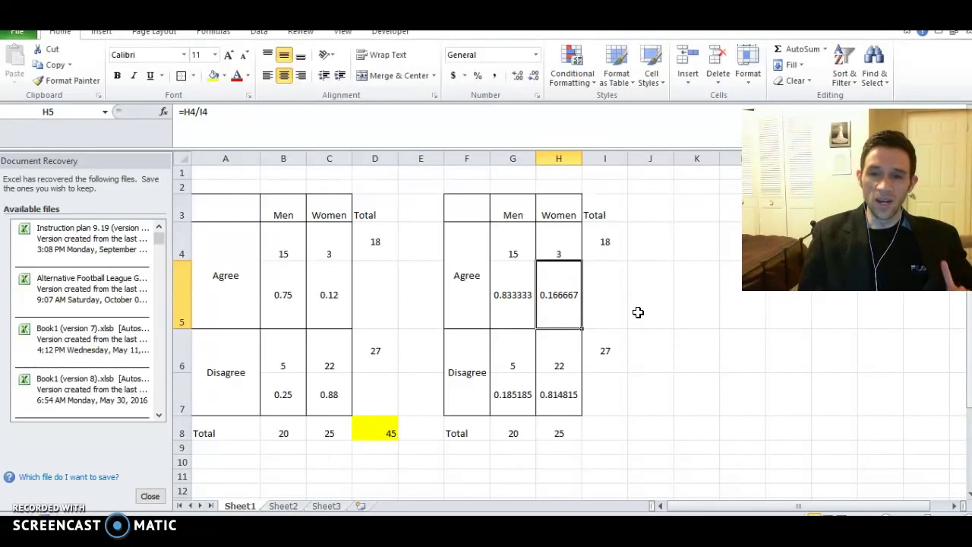
Step: Set the copied table's men's total in G8 to 500 and the men who agree in G4 to 495
mouse_move(513, 429)
mouse_down()
mouse_move(558, 428)
mouse_move(512, 429)
mouse_up()
text(500)
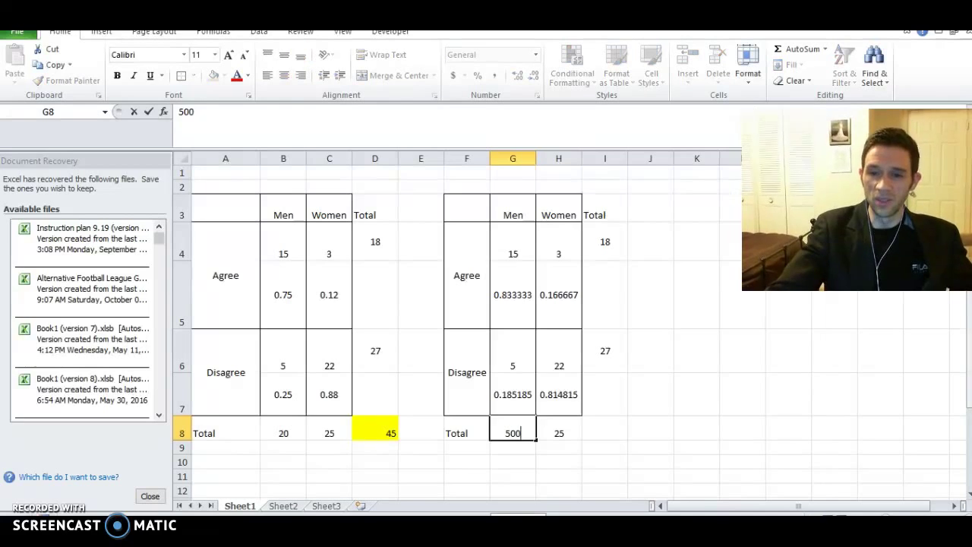
key(Return)
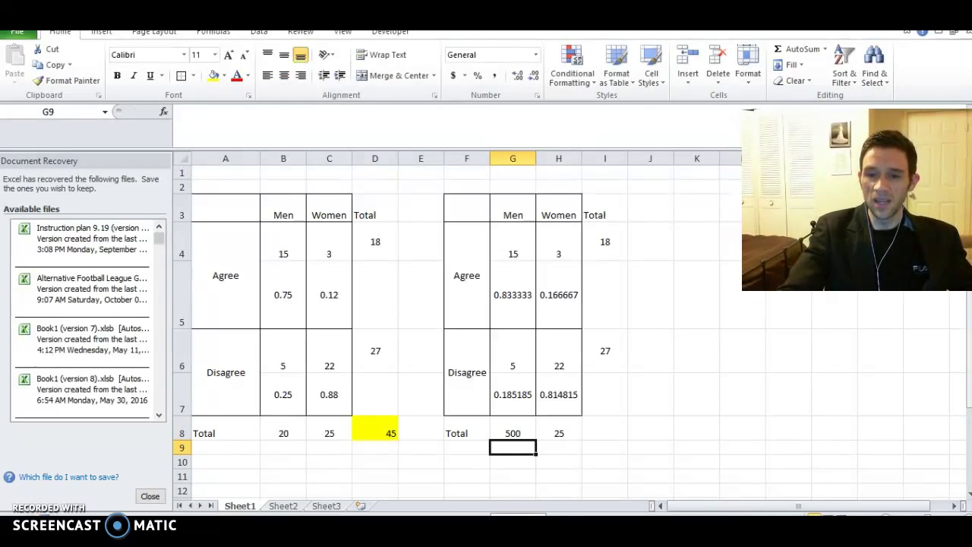
click(515, 433)
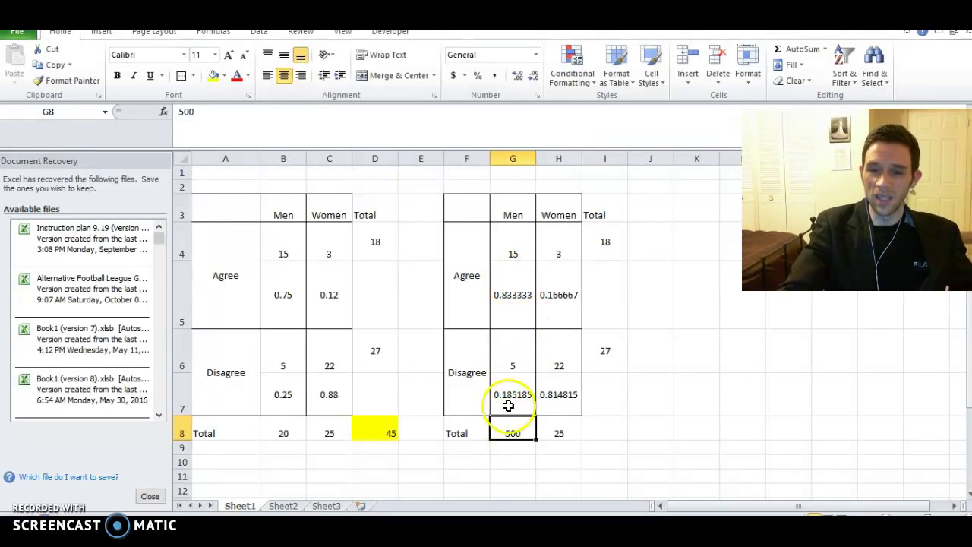
click(513, 366)
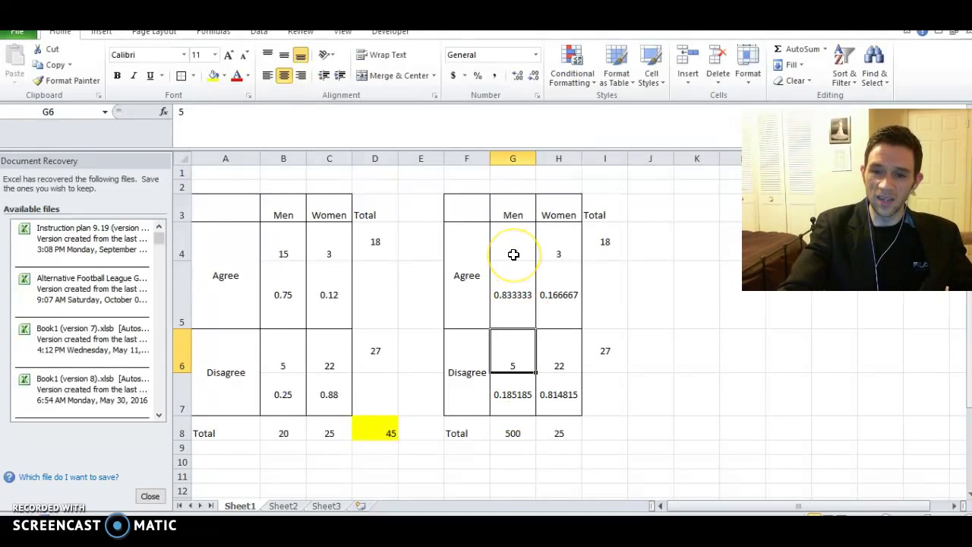
click(514, 254)
text(495)
key(Return)
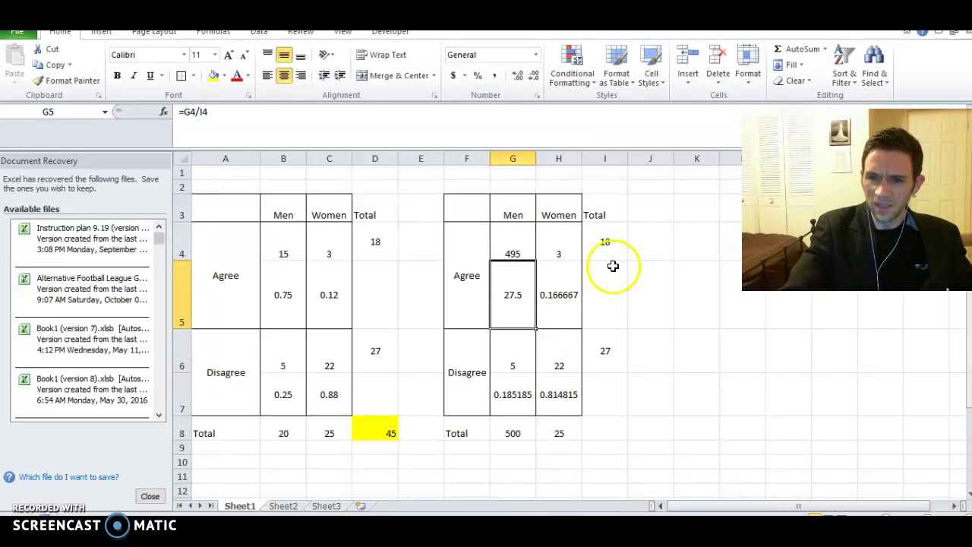
Step: Replace the Agree row total in I4 with the formula =H4+G4 and check the proportions in G5 and H5
click(605, 241)
text(=)
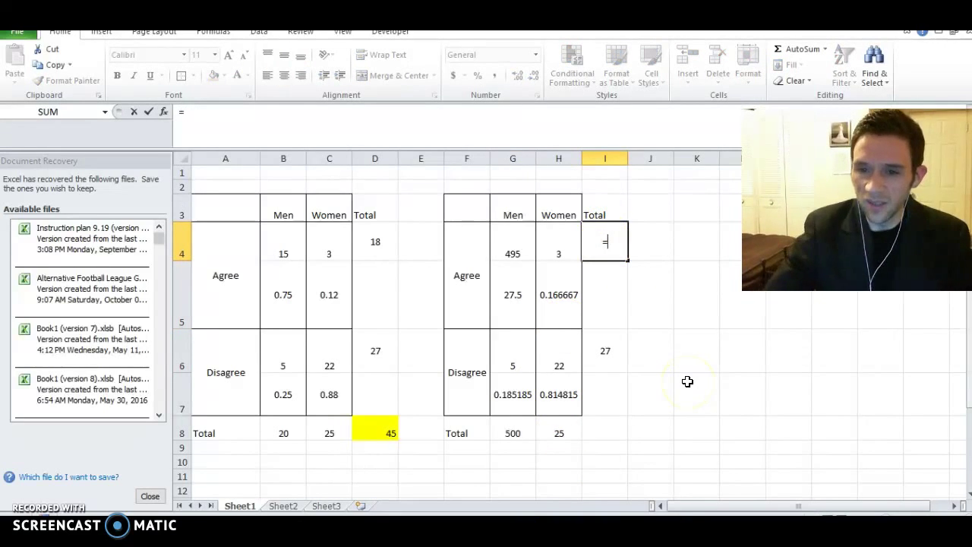
text(H4+G4)
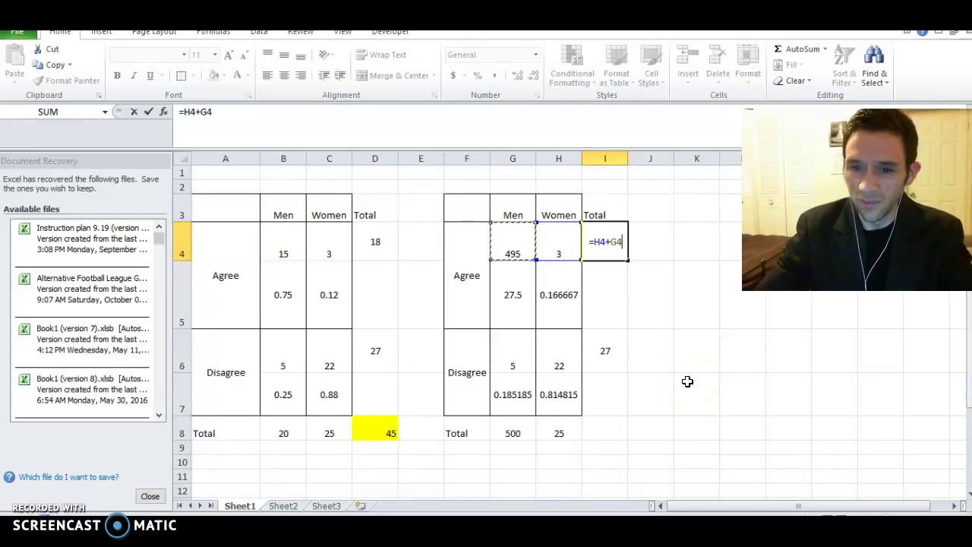
key(Return)
click(519, 304)
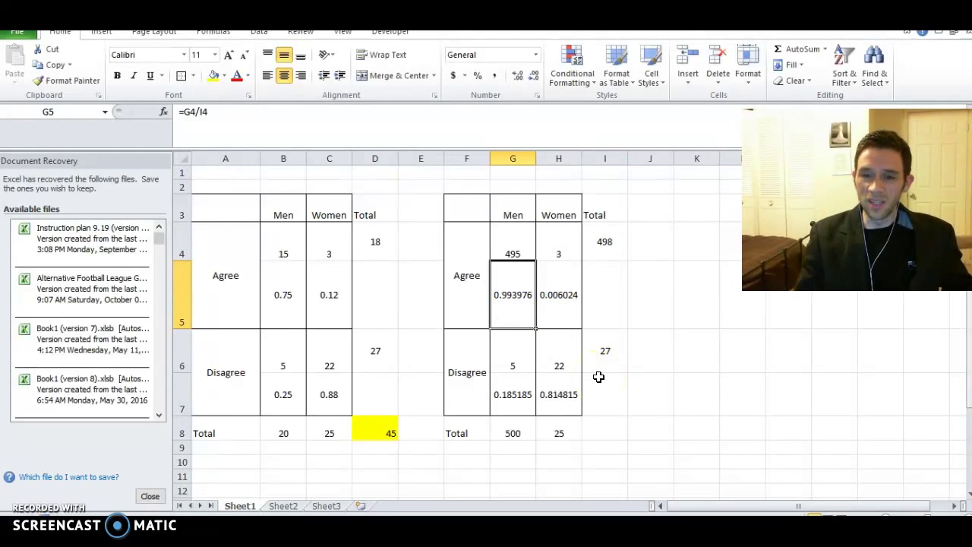
click(560, 293)
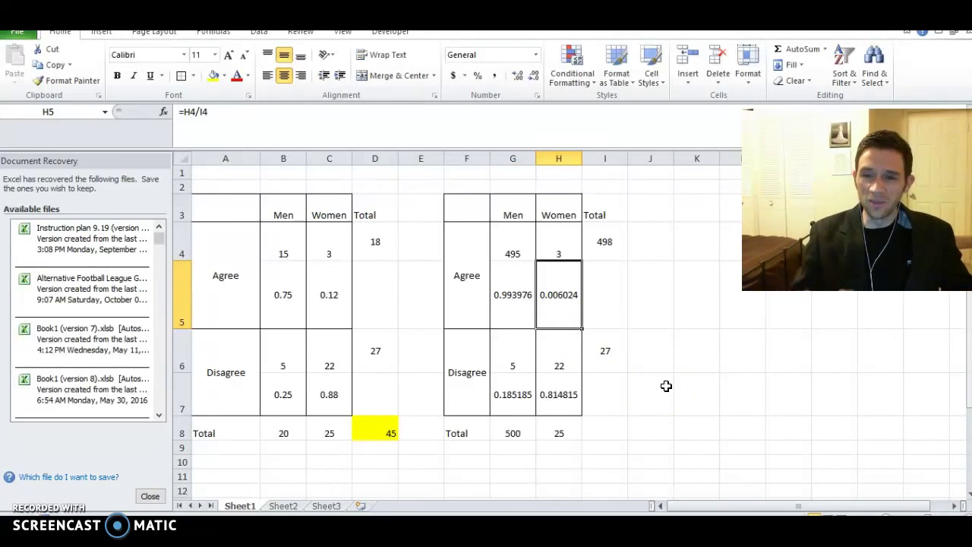
Step: Set the copied table's column totals to 250 for women in H8 and 10 for men in G8
drag(514, 436, 554, 433)
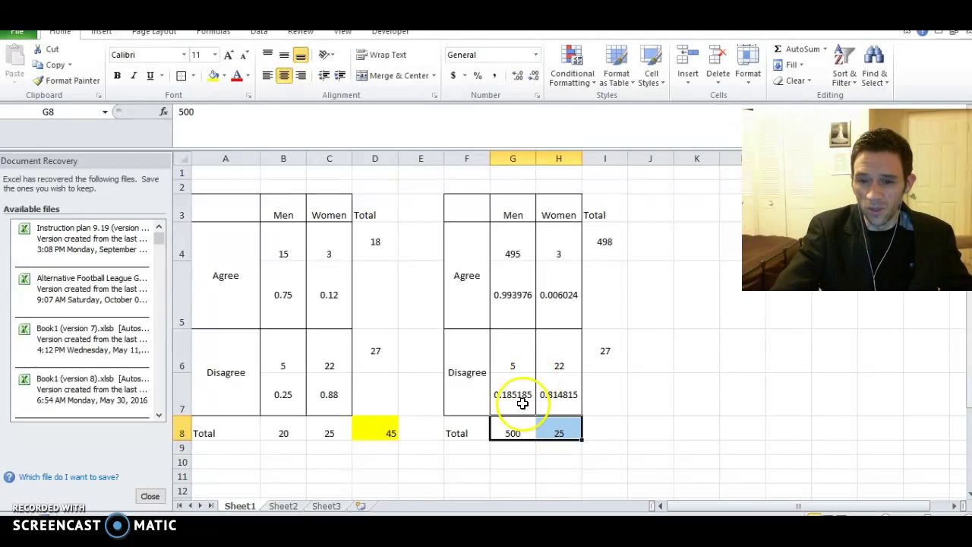
double_click(554, 431)
text(0)
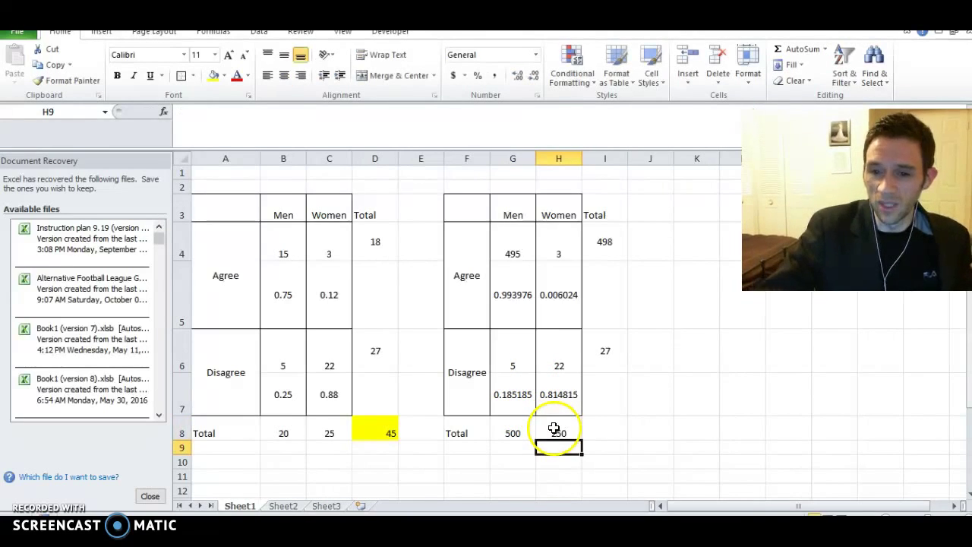
click(512, 429)
text(5)
key(Return)
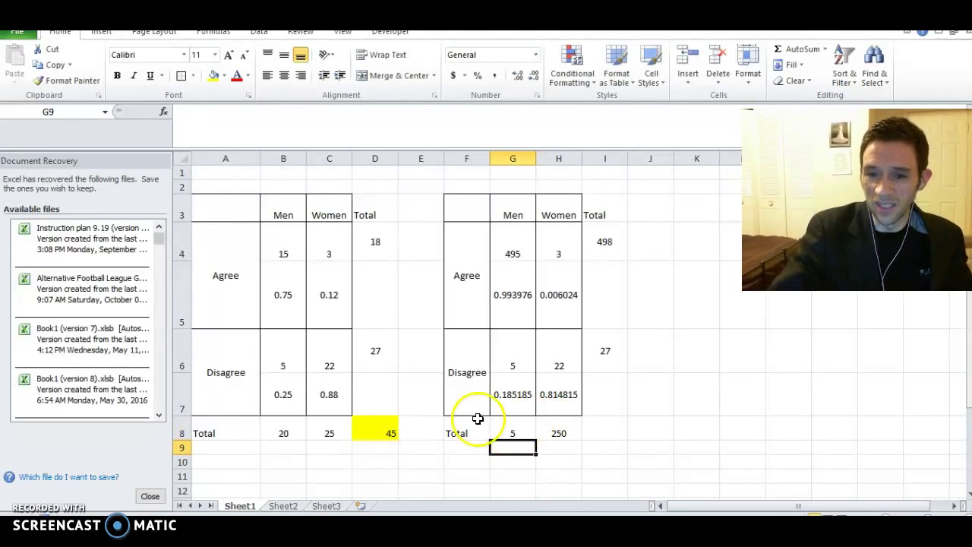
click(512, 431)
text(10)
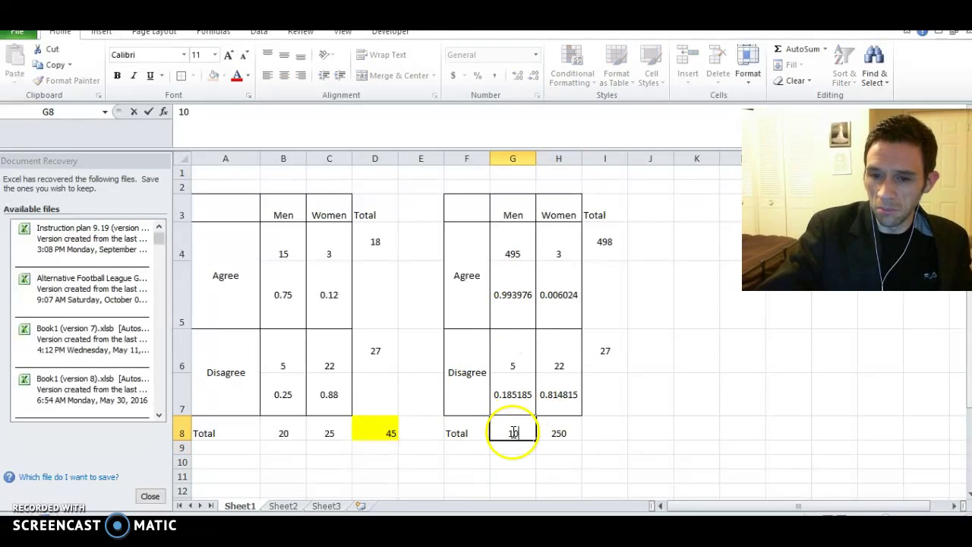
Step: Set the number of men who agree in G4 to 5
click(512, 250)
text(5)
key(Return)
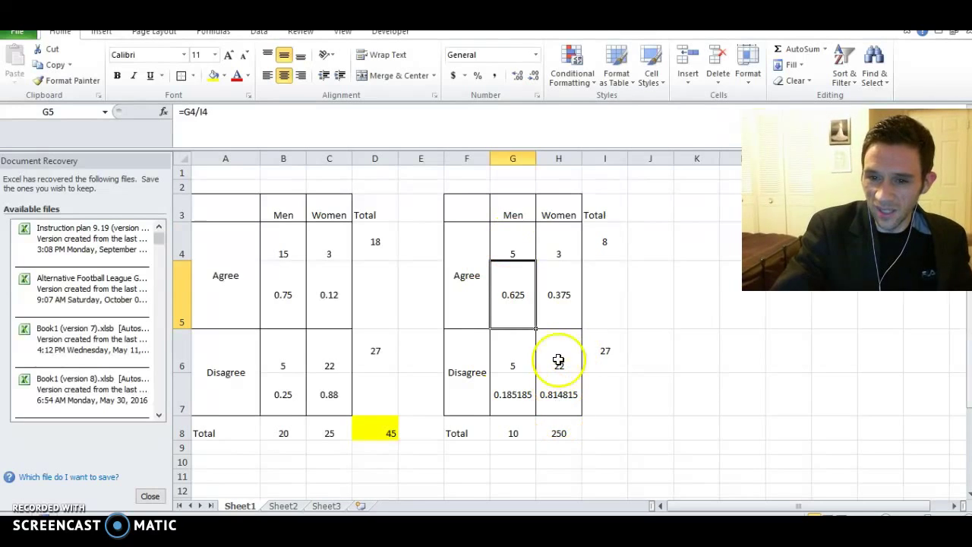
Step: Calculate the women who agree in H4 by subtracting the women who disagree in H6 from the women's total in H8
click(560, 250)
text(=)
click(563, 436)
text(-)
click(564, 354)
key(Return)
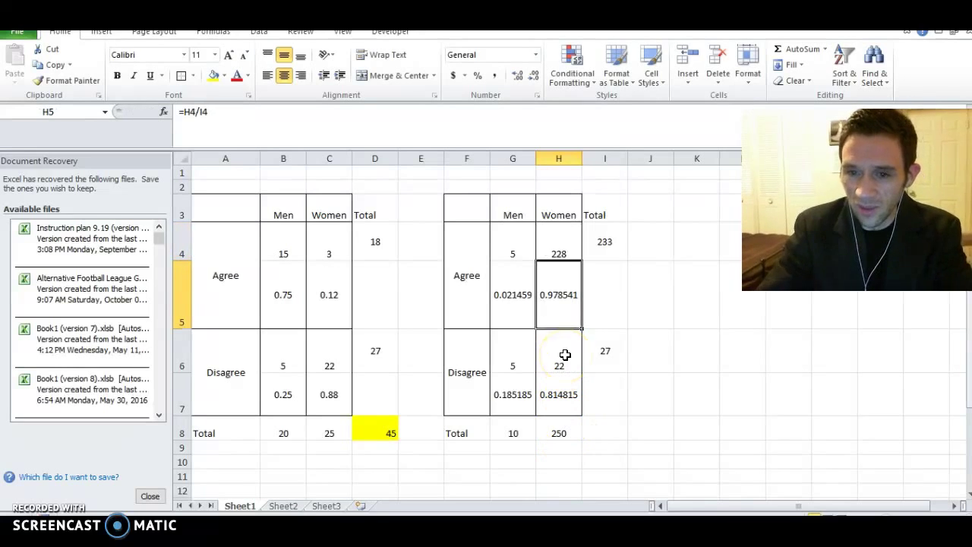
click(617, 298)
click(570, 299)
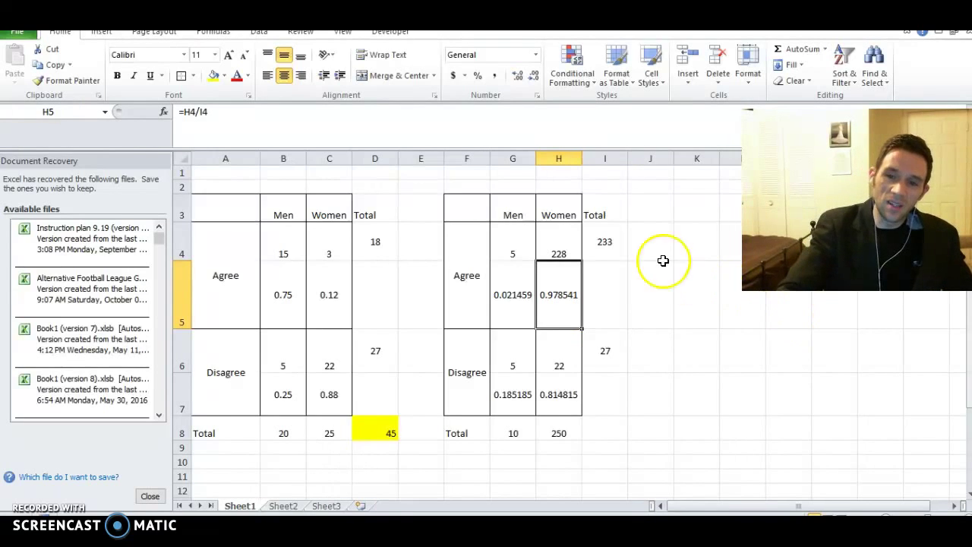
drag(466, 273, 592, 305)
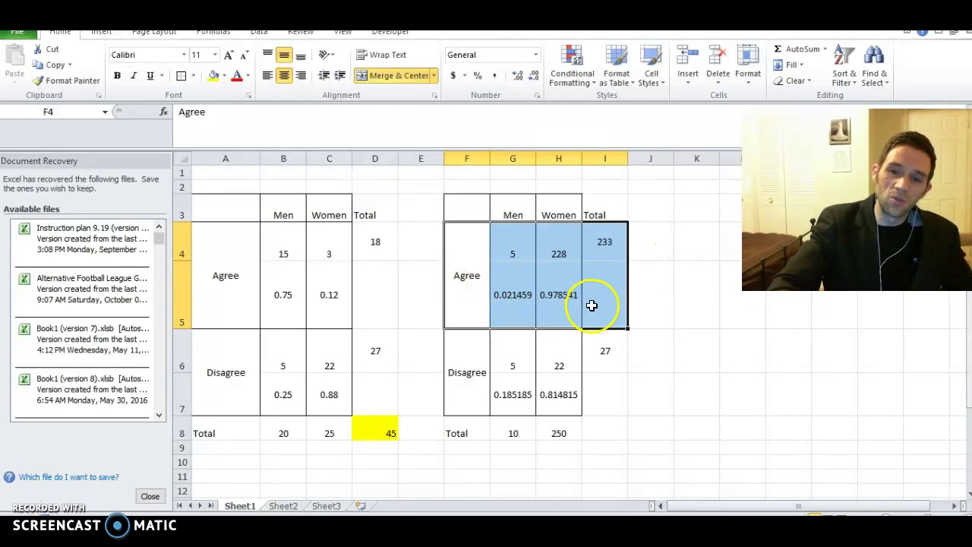
click(561, 297)
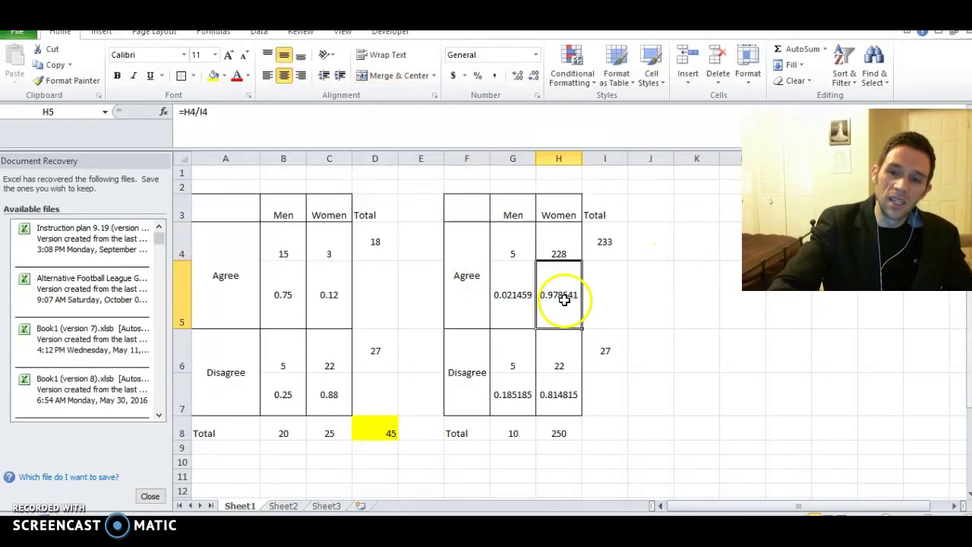
click(559, 433)
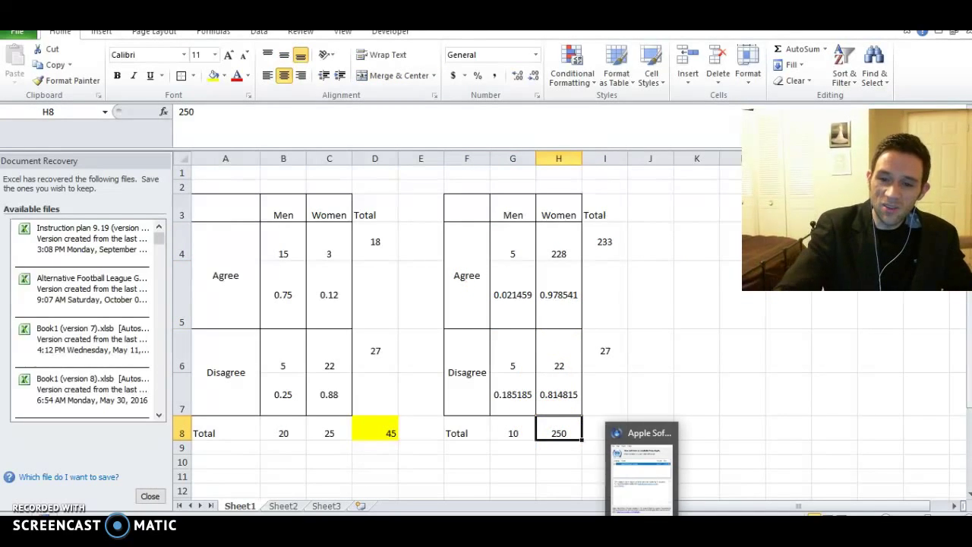
Step: Calculate the women's share of all respondents in H9 with the formula =H8/260
click(560, 452)
text(=)
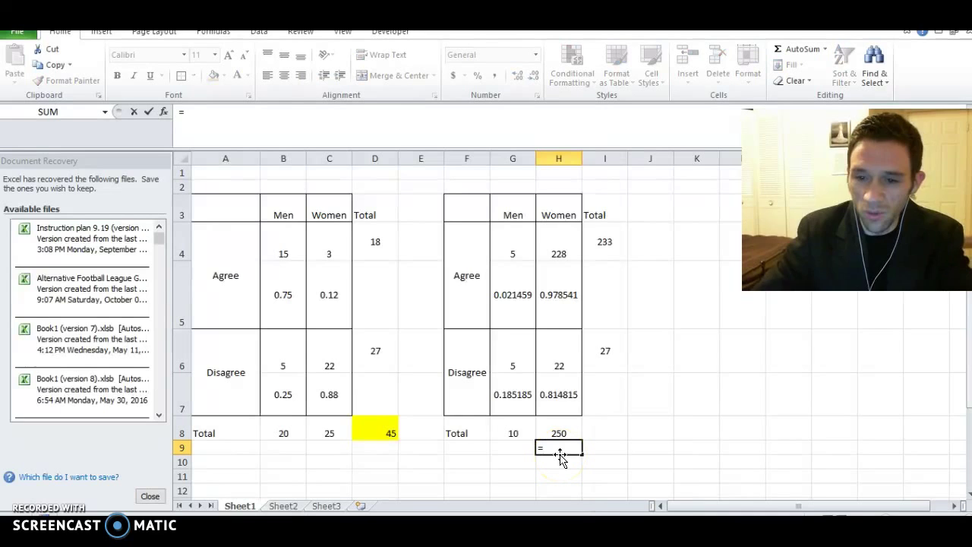
text(H8/260)
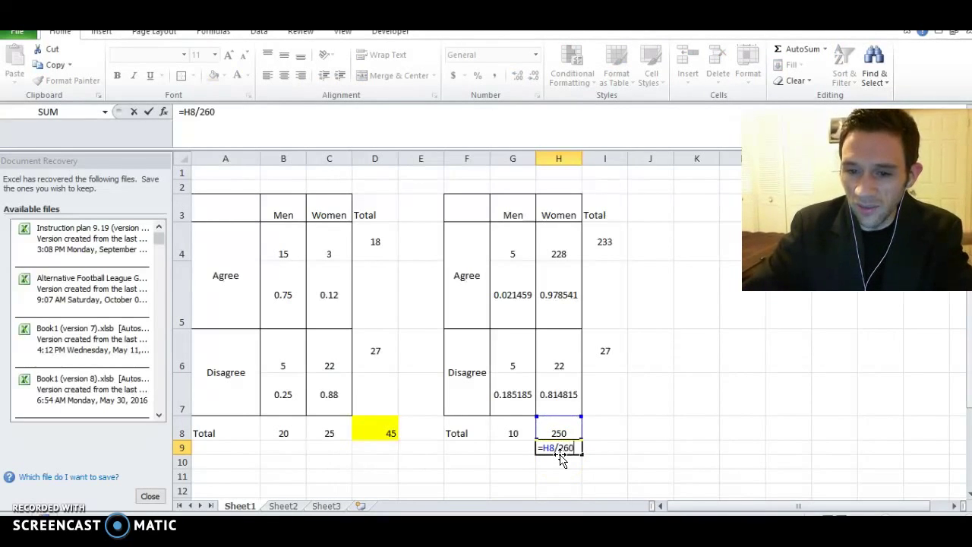
key(Return)
click(574, 467)
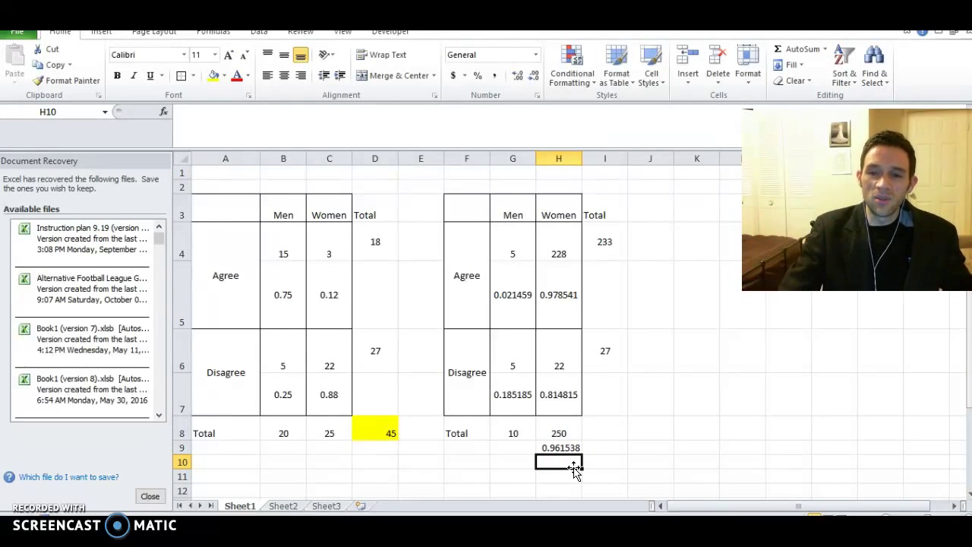
Step: Clear the contents of the copied table with row-based proportions, F3:I9, including its totals and the share calculation
drag(460, 206, 621, 405)
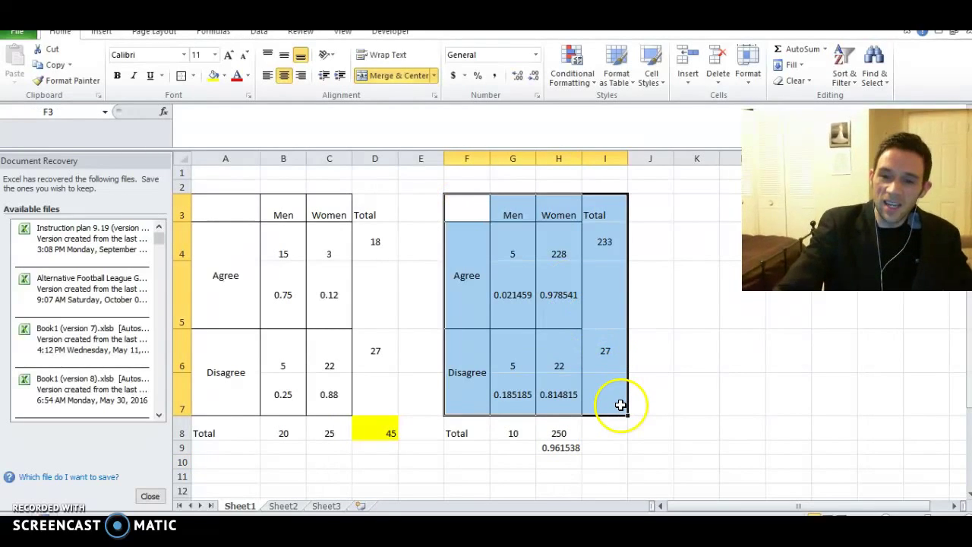
click(505, 292)
drag(464, 200, 615, 443)
key(Delete)
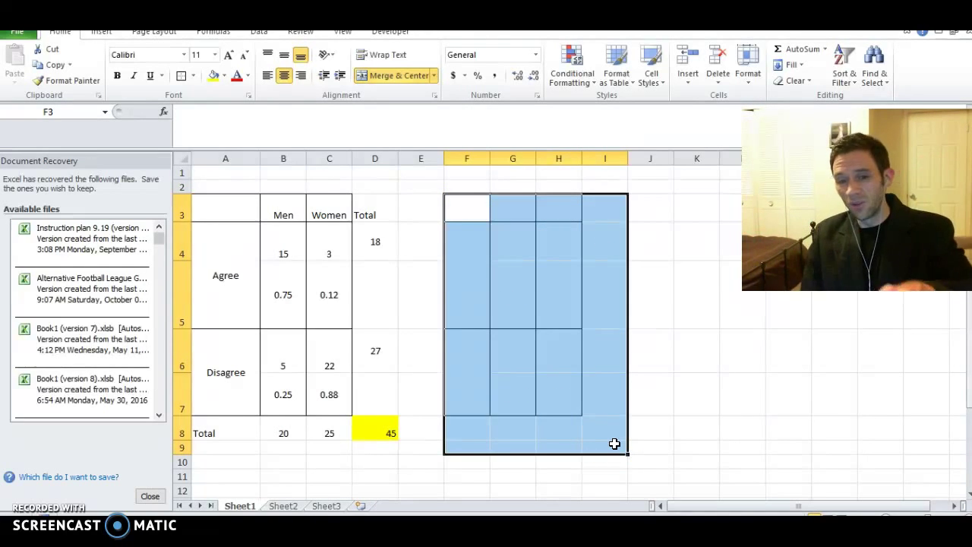
drag(284, 434, 329, 433)
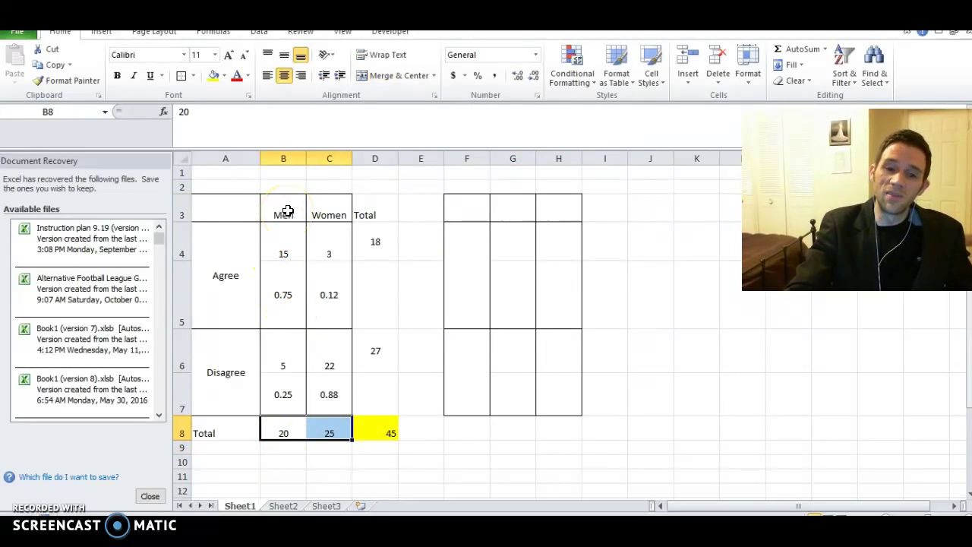
click(380, 325)
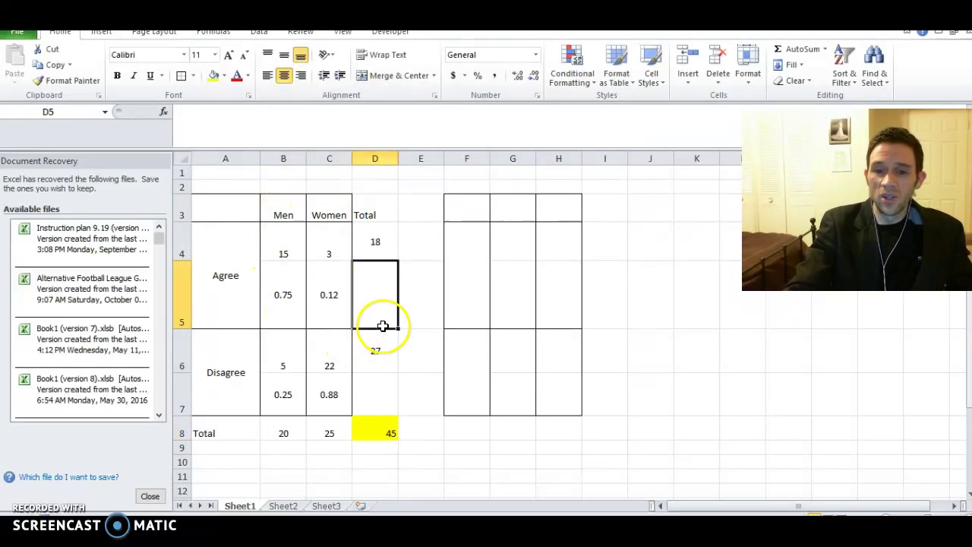